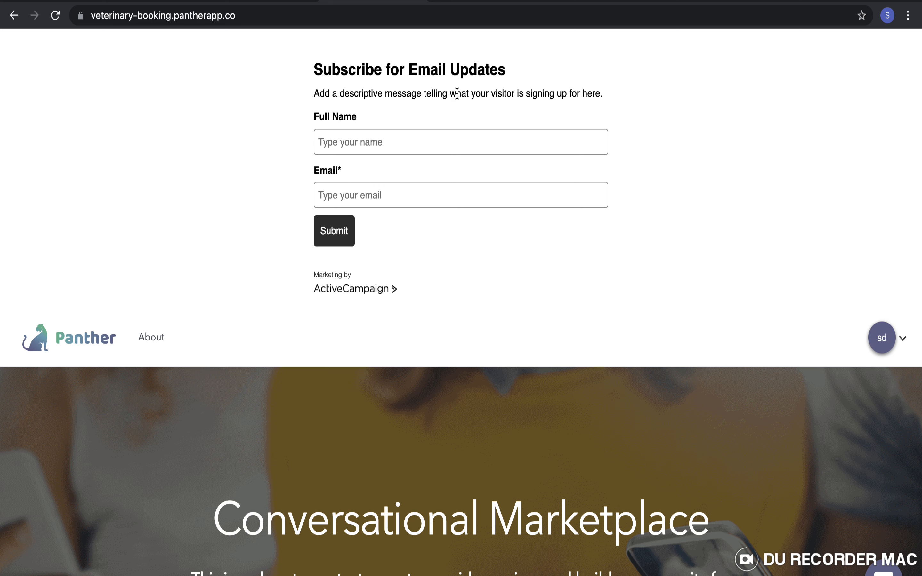
Switch to ActiveCampaign and open the Automations overview to see the existing automations.
left_click(54, 2)
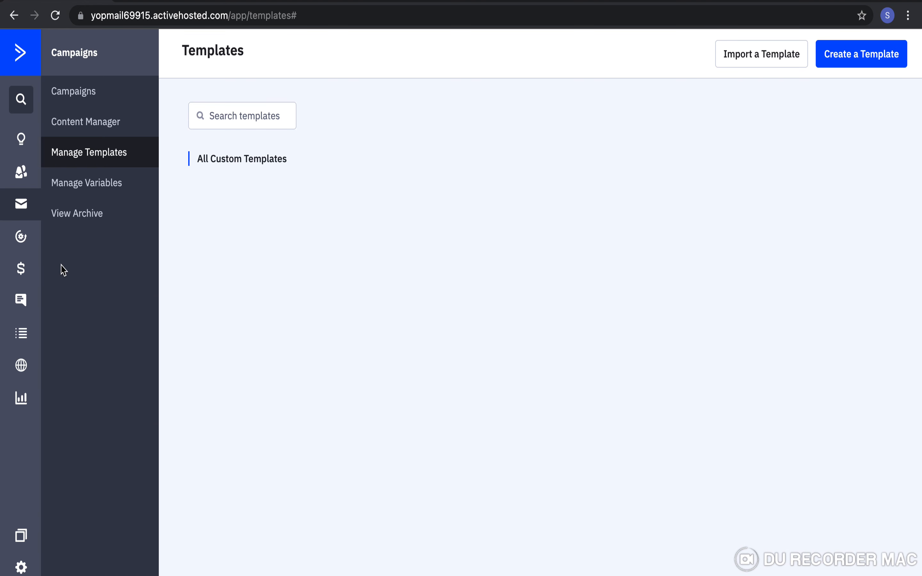
left_click(22, 240)
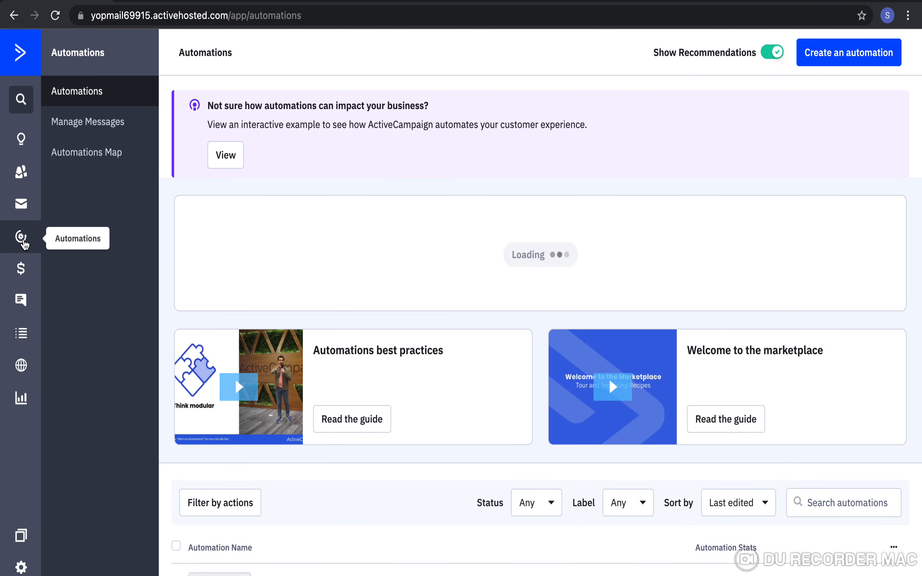
scroll(348, 273, "down", 5)
scroll(350, 274, "down", 2)
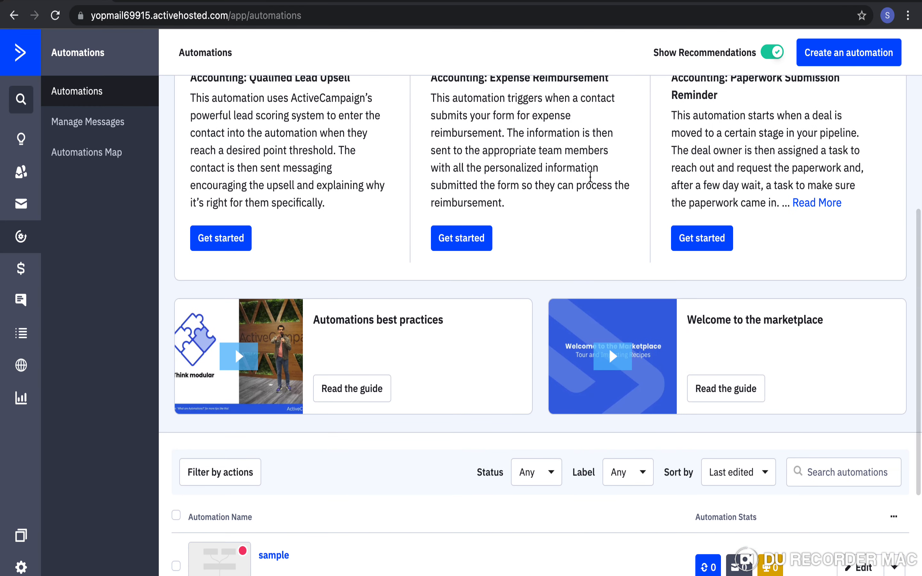
left_click(848, 61)
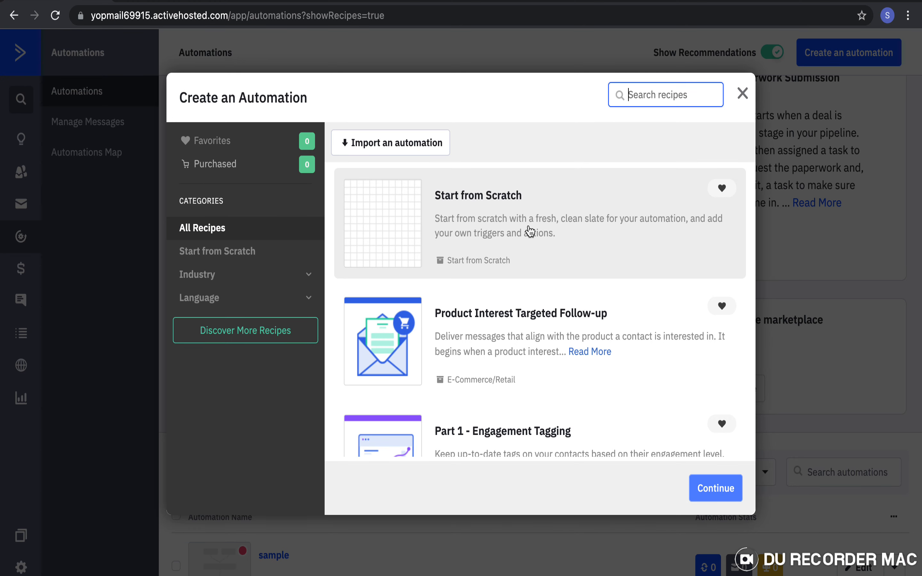
left_click(493, 231)
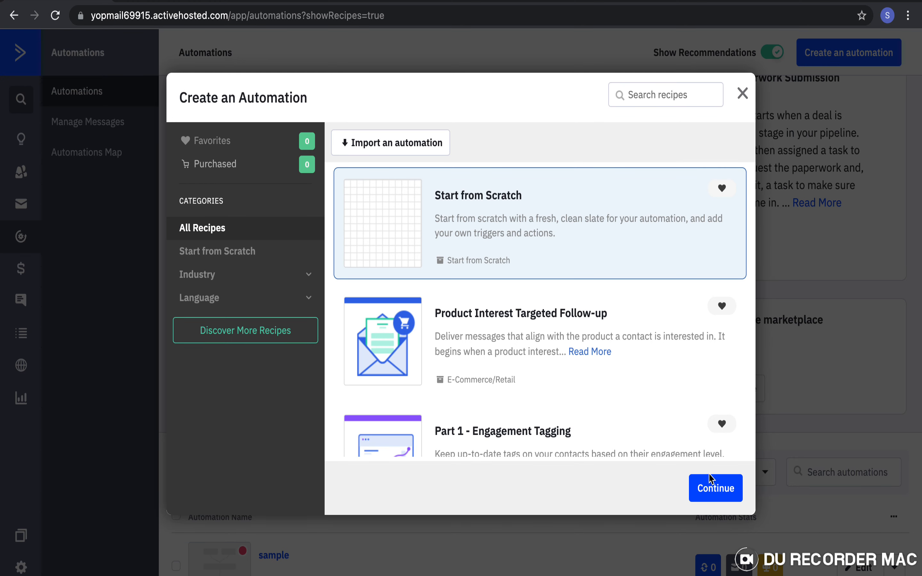
left_click(741, 94)
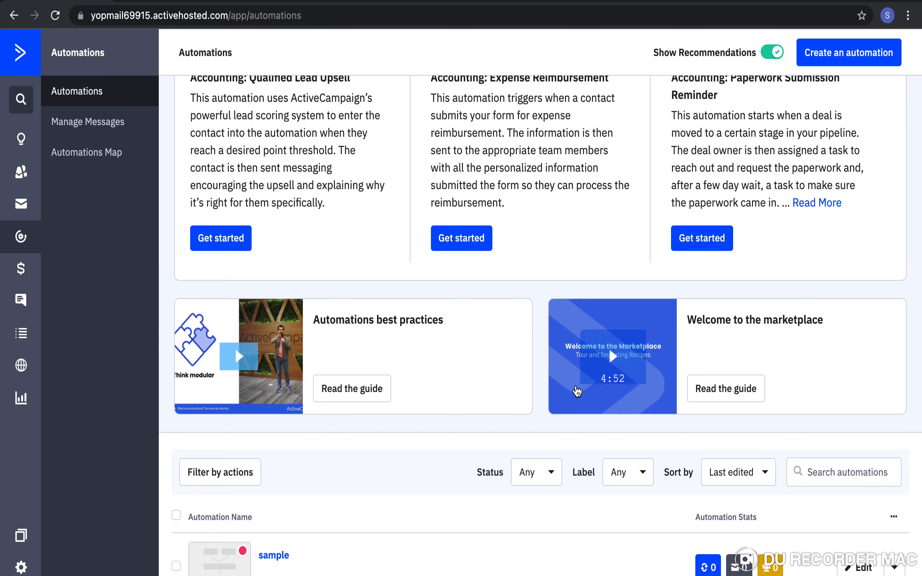
Open Automation 2 from the automations list and dismiss its new action chooser.
scroll(559, 420, "down", 2)
scroll(559, 420, "down", 5)
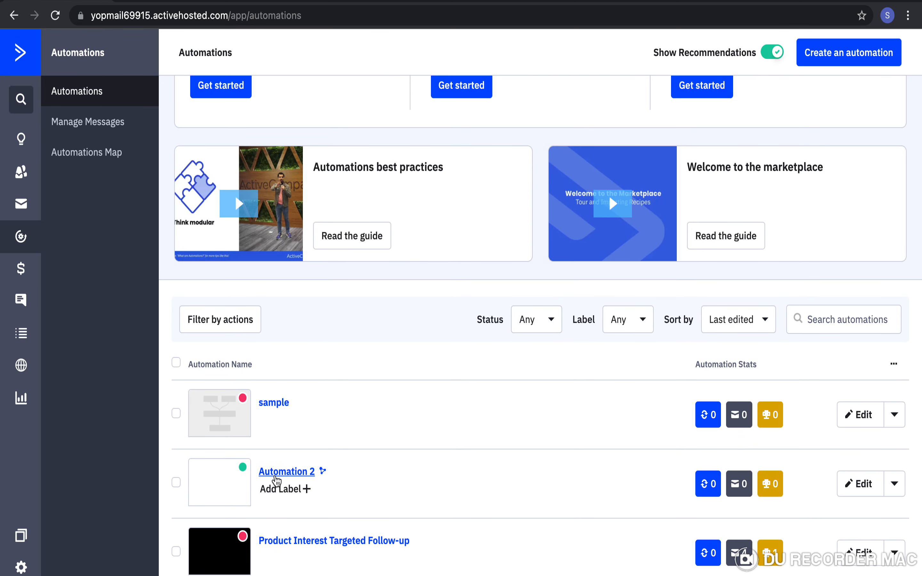
left_click(275, 477)
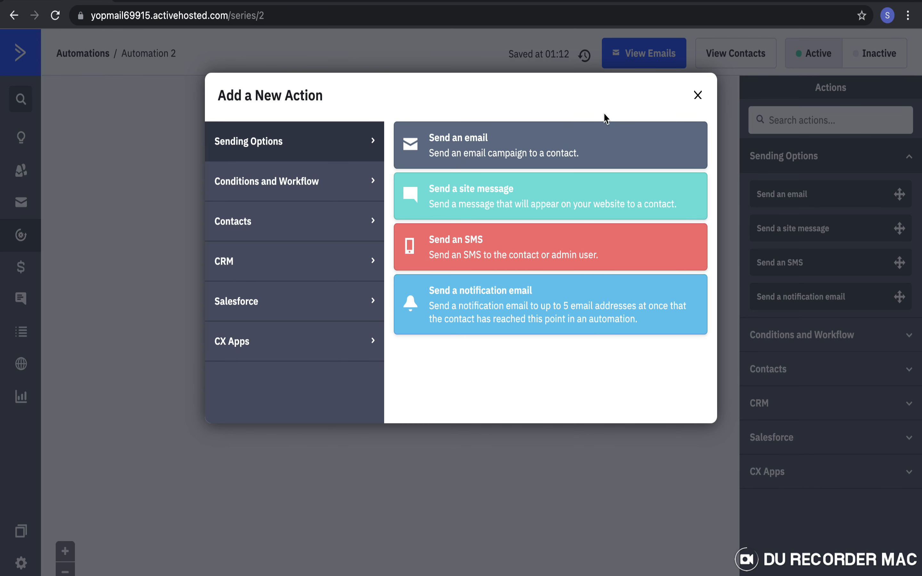
left_click(698, 95)
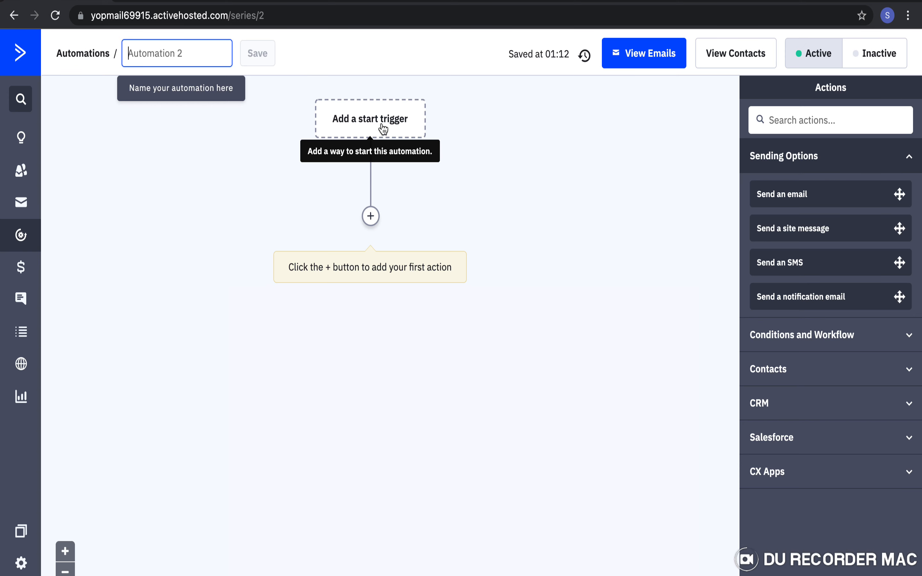
Check the email subscription form on the veterinary booking website and return to the automation.
left_click(381, 4)
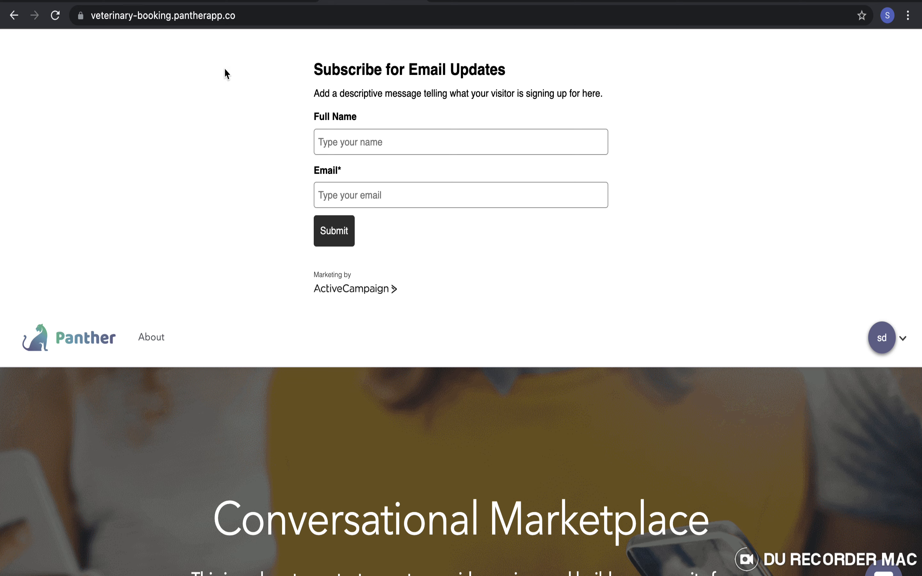
left_click(84, 1)
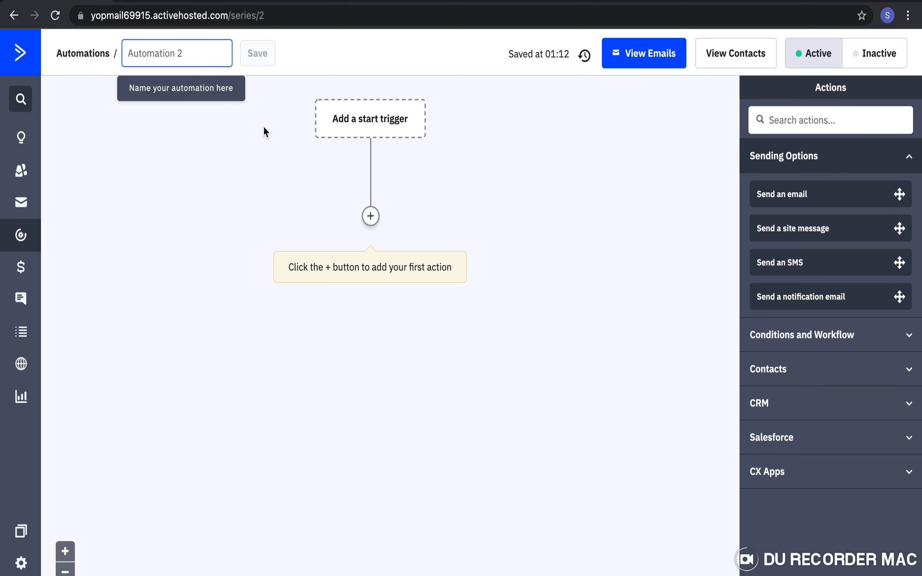
Add a start trigger for contacts who subscribe to the Customers list and dismiss the action chooser.
left_click(347, 132)
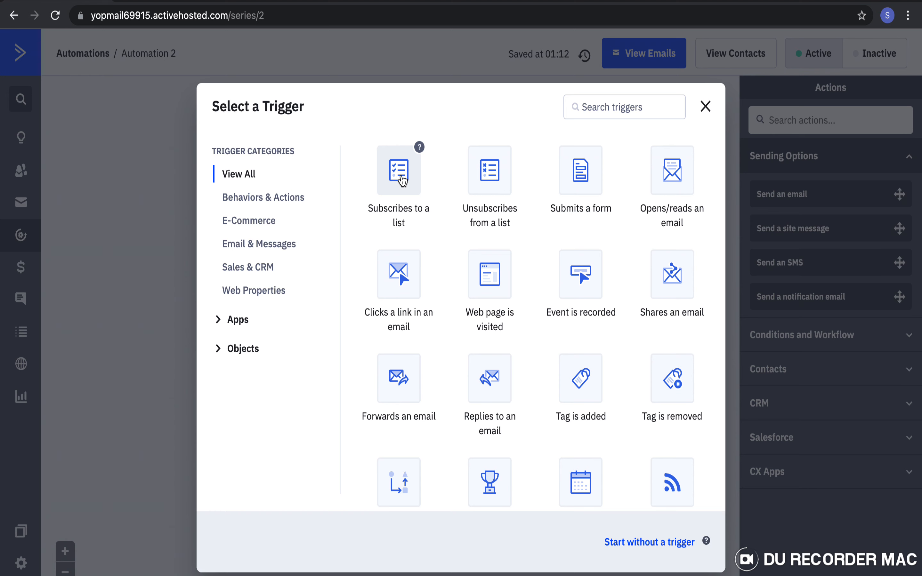
left_click(402, 179)
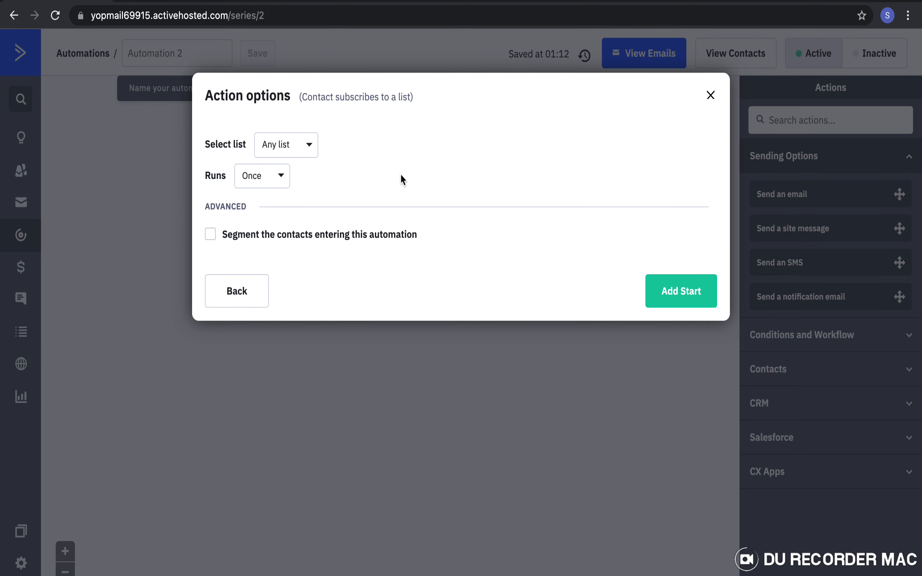
left_click(302, 145)
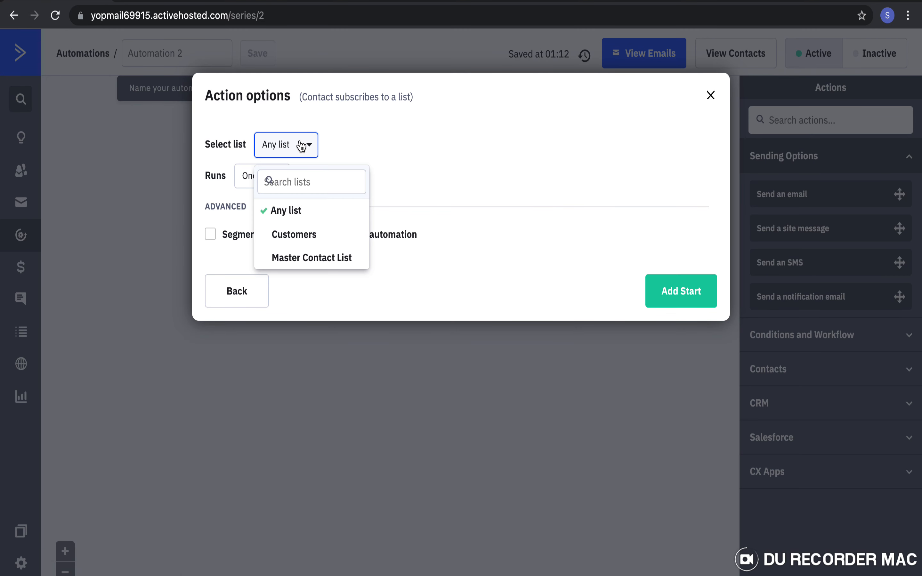
left_click(292, 235)
left_click(693, 301)
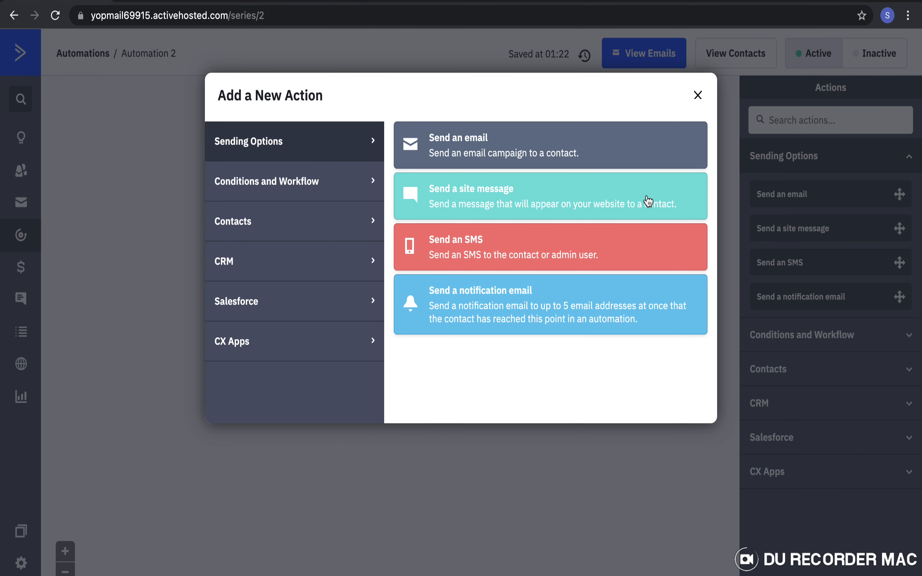
left_click(697, 95)
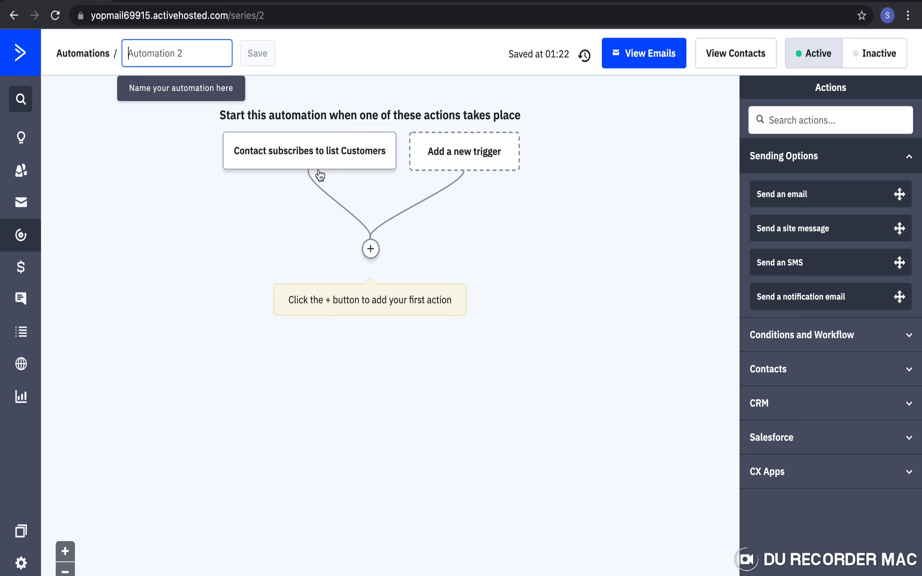
Review the design of the "Hi There" email from the send-email action and return to the automation.
left_click(371, 249)
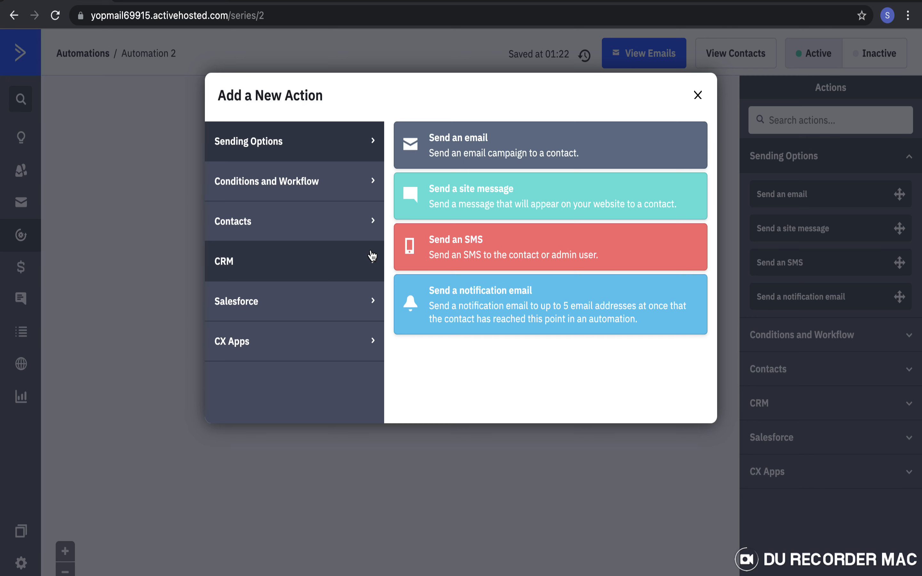
left_click(446, 156)
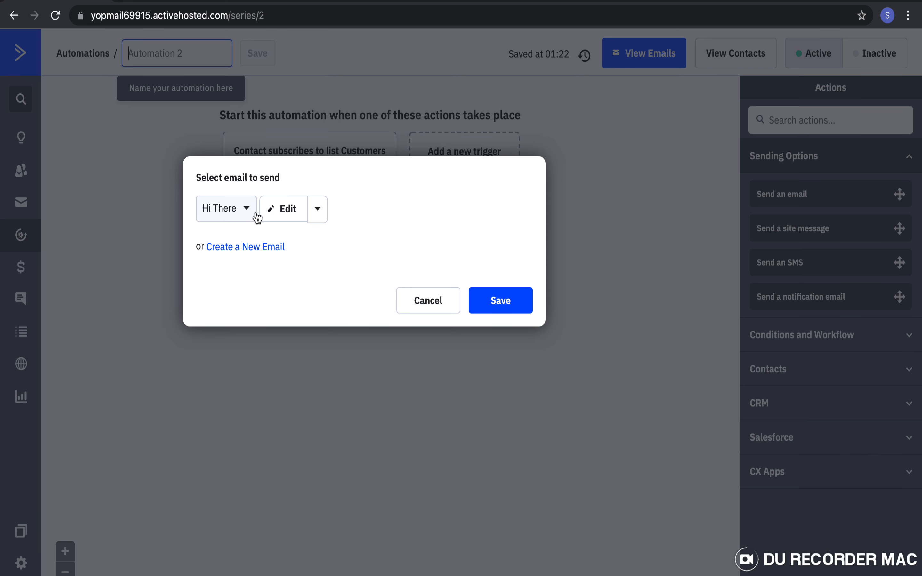
left_click(273, 216)
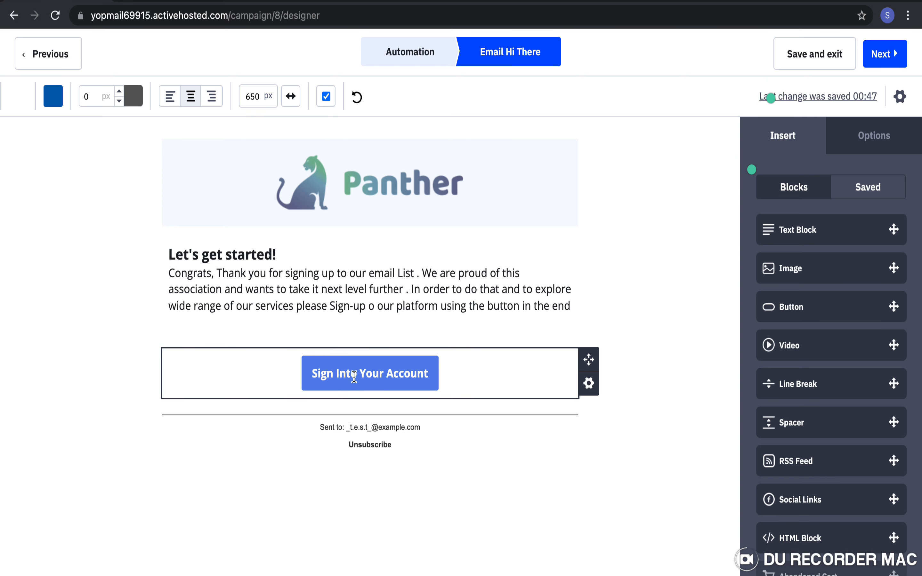
left_click(66, 67)
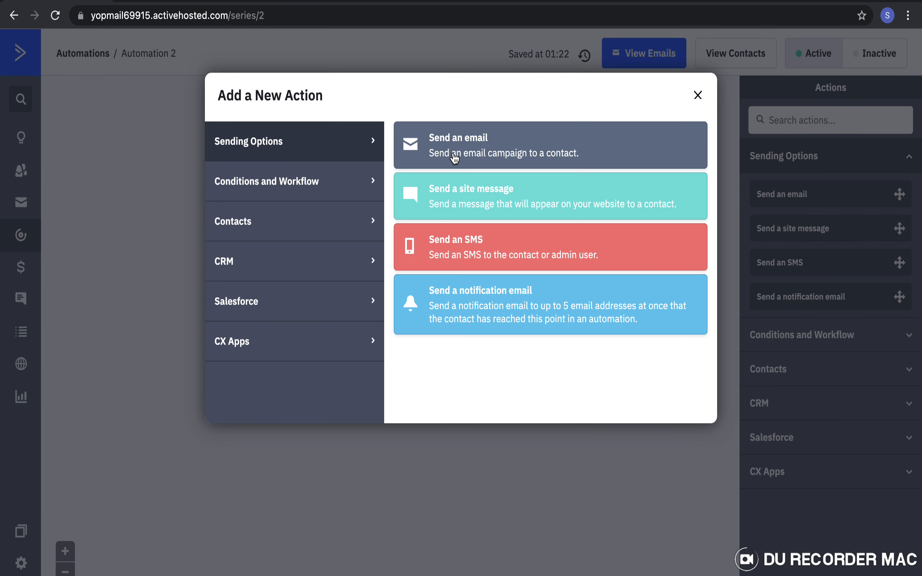
Add an action below the trigger that sends the "Hi There" email and dismiss the suggested follow-up actions.
left_click(454, 157)
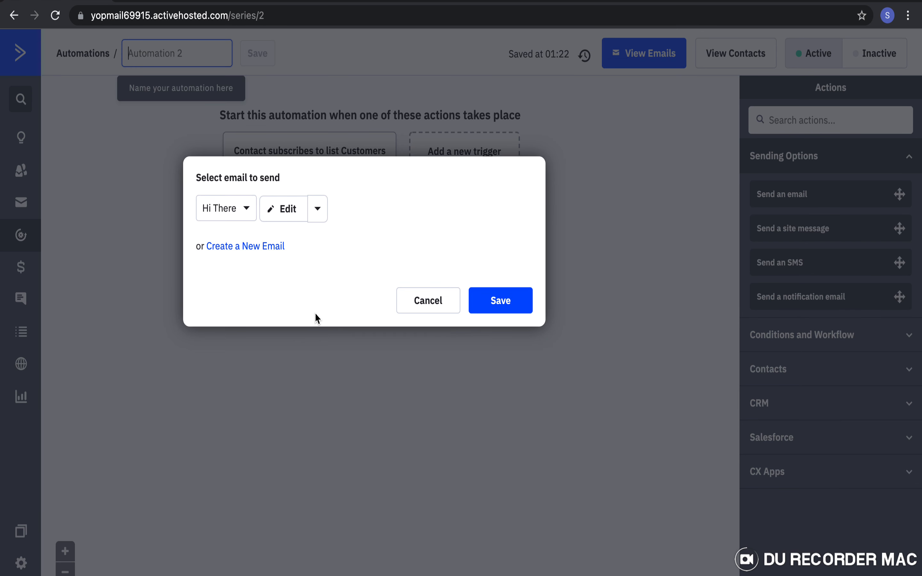
left_click(504, 302)
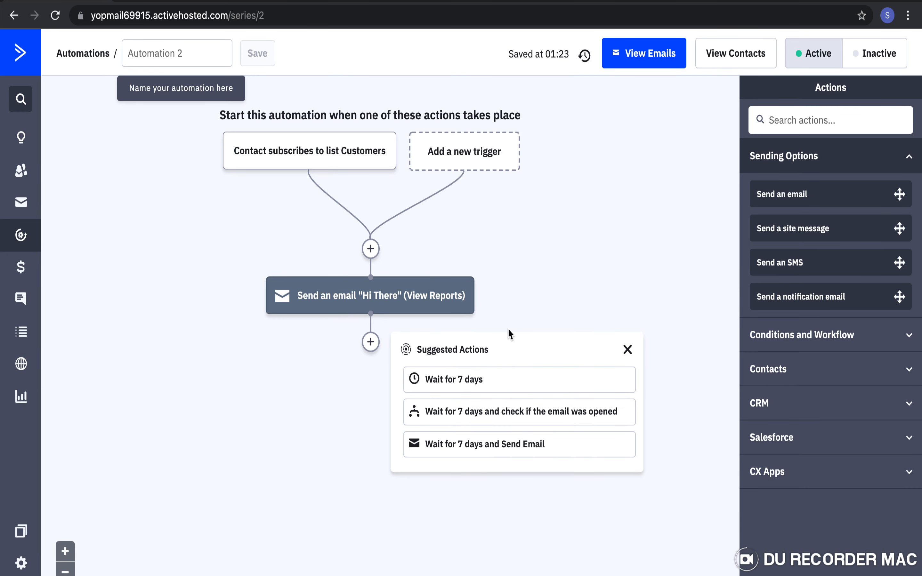
left_click(627, 350)
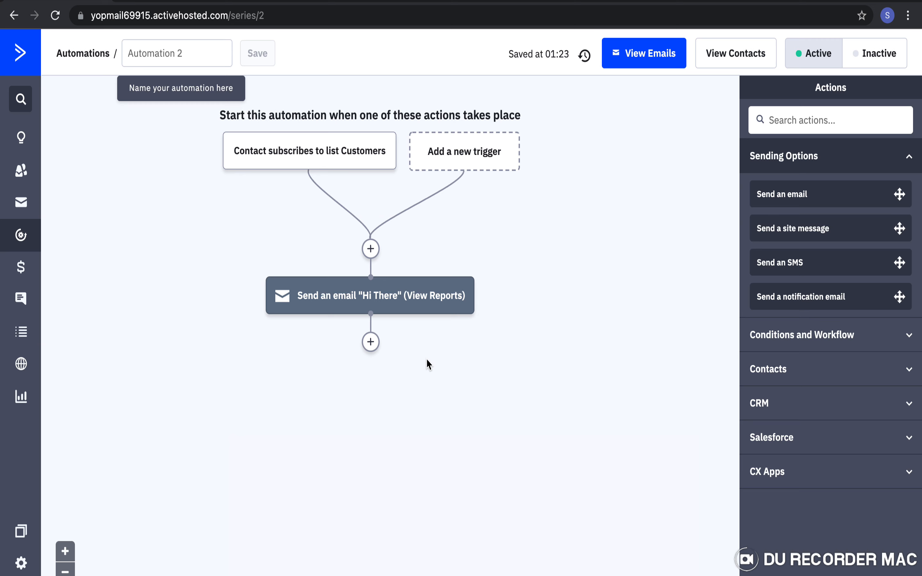
Start an If/Else action below the "Hi There" email with the condition "Has clicked on a link".
left_click(371, 342)
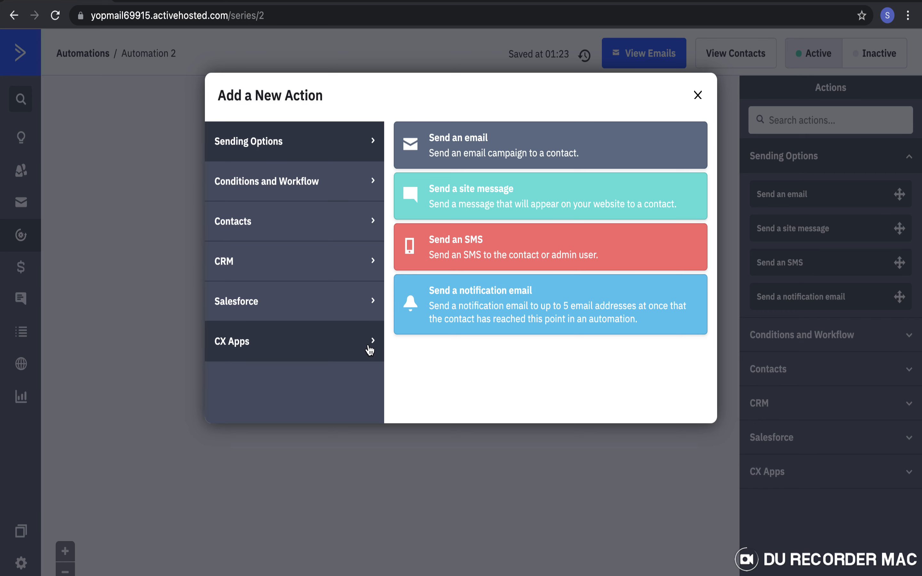
left_click(349, 195)
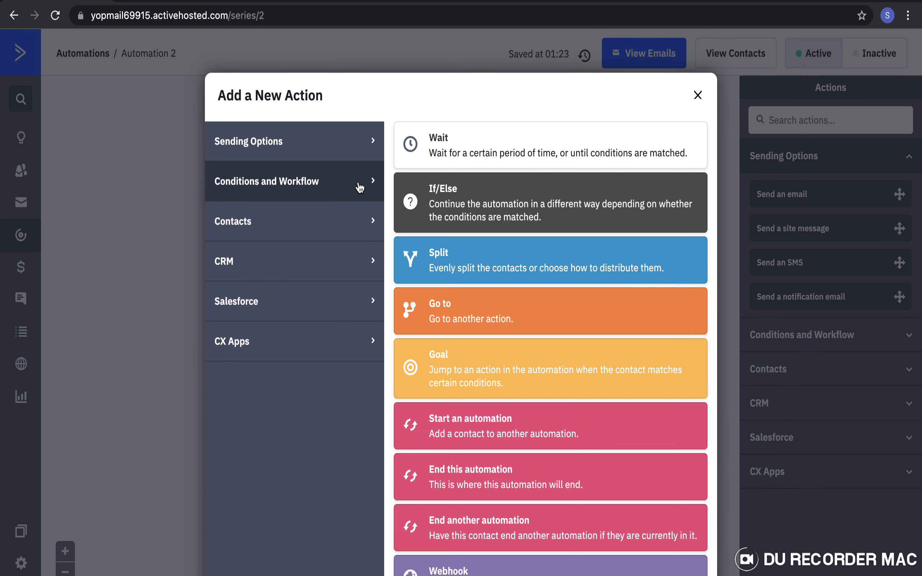
left_click(482, 199)
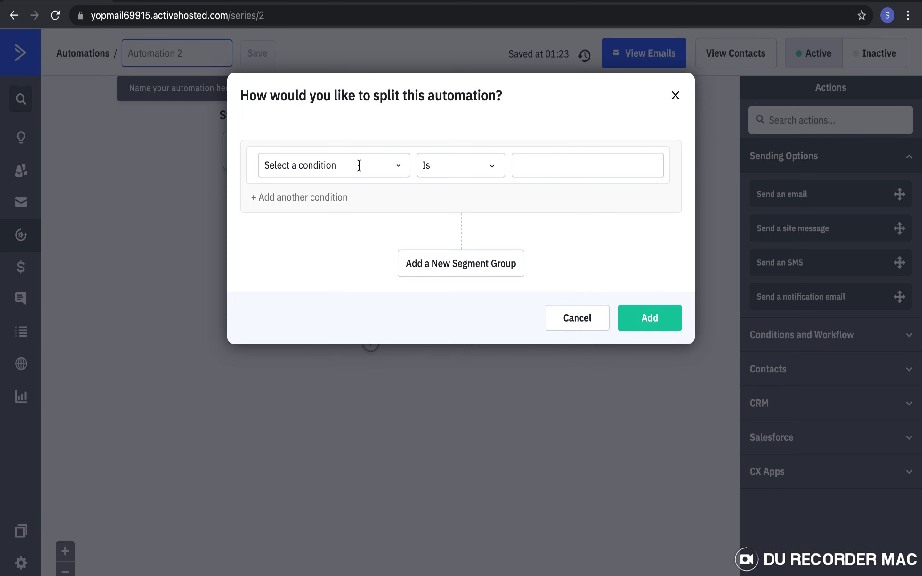
left_click(359, 165)
left_click(312, 212)
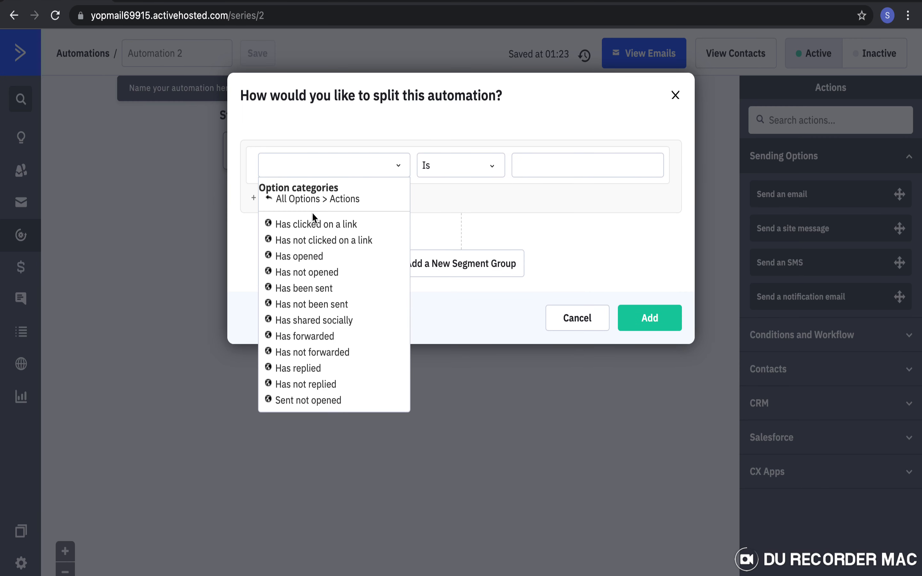
left_click(322, 224)
left_click(447, 170)
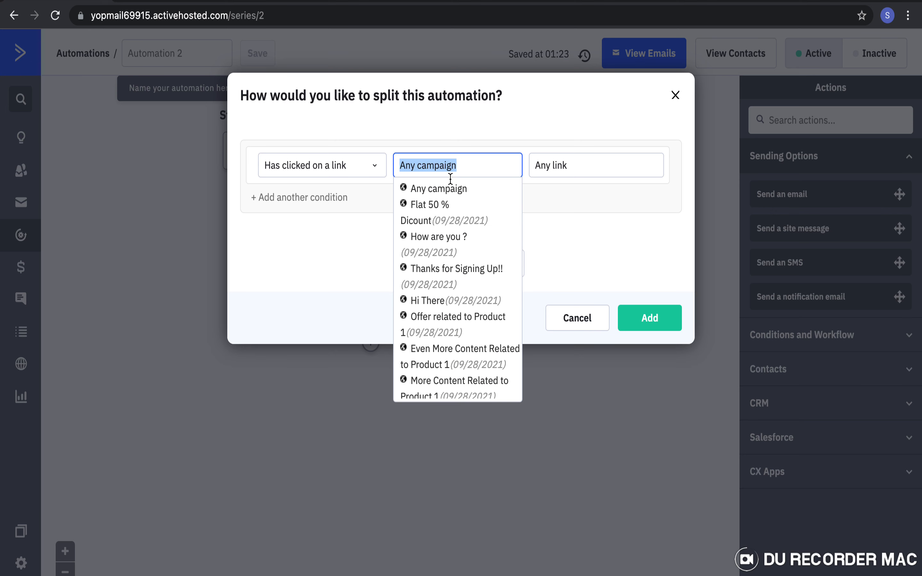
left_click(436, 301)
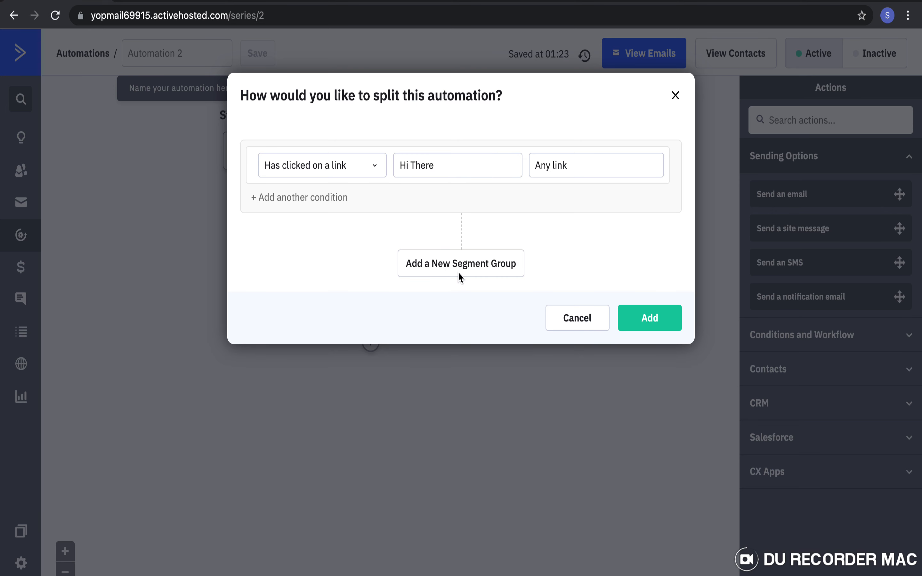
left_click(587, 165)
left_click(575, 233)
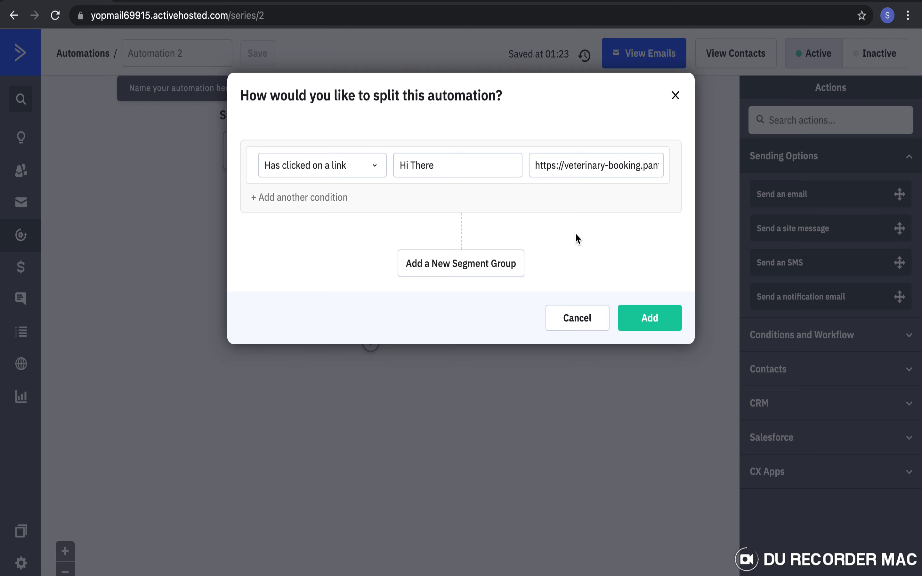
left_click(650, 318)
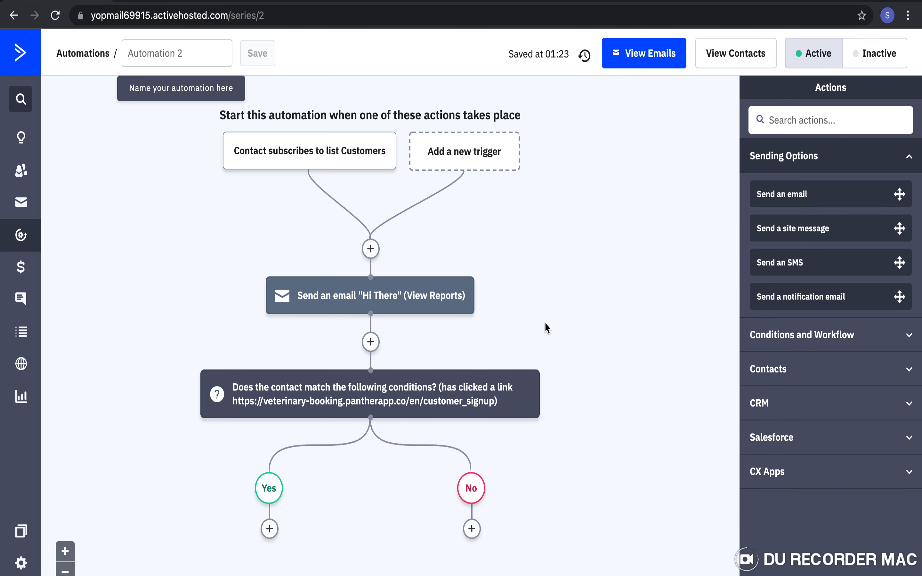
Add an action on the Yes branch that sends the "Thanks for Signing Up!!" email and dismiss the suggested follow-up actions.
scroll(544, 322, "down", 2)
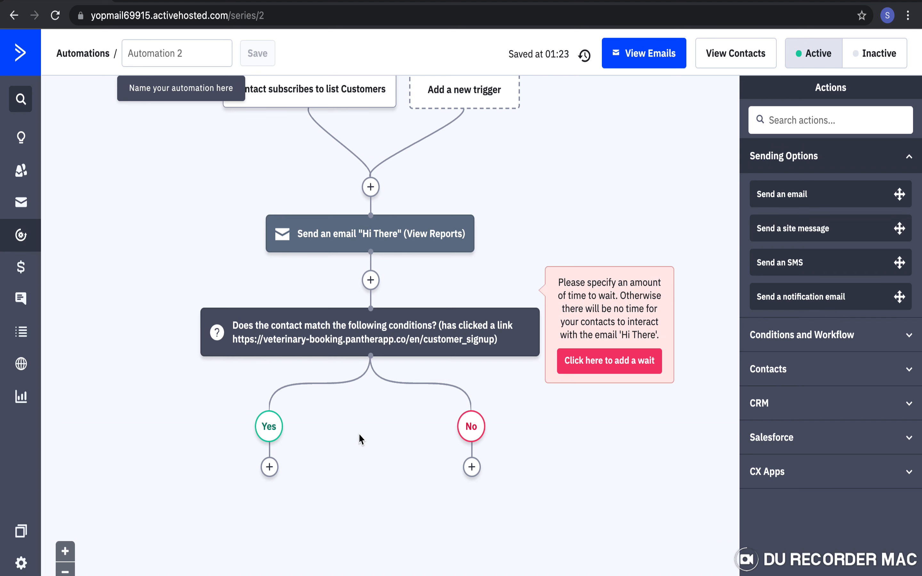
left_click(270, 468)
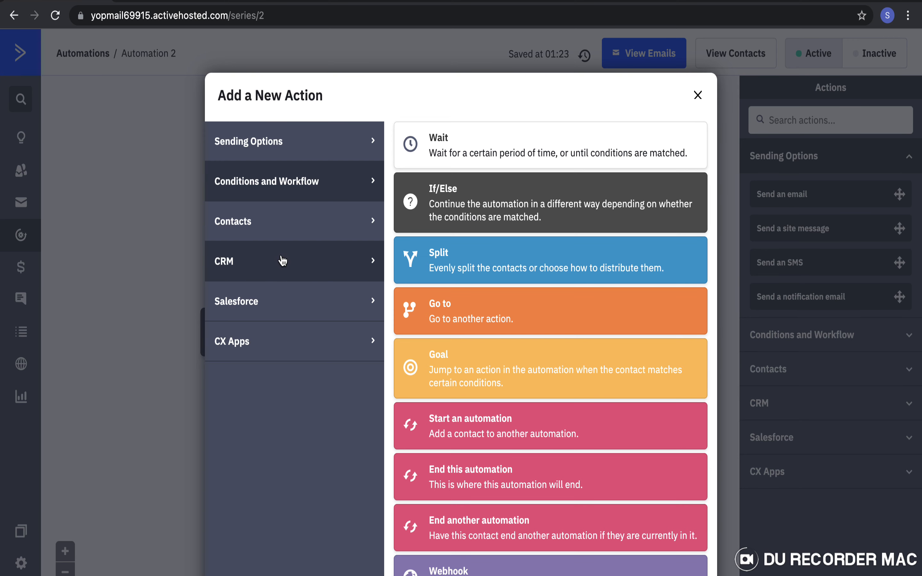
left_click(347, 154)
left_click(451, 146)
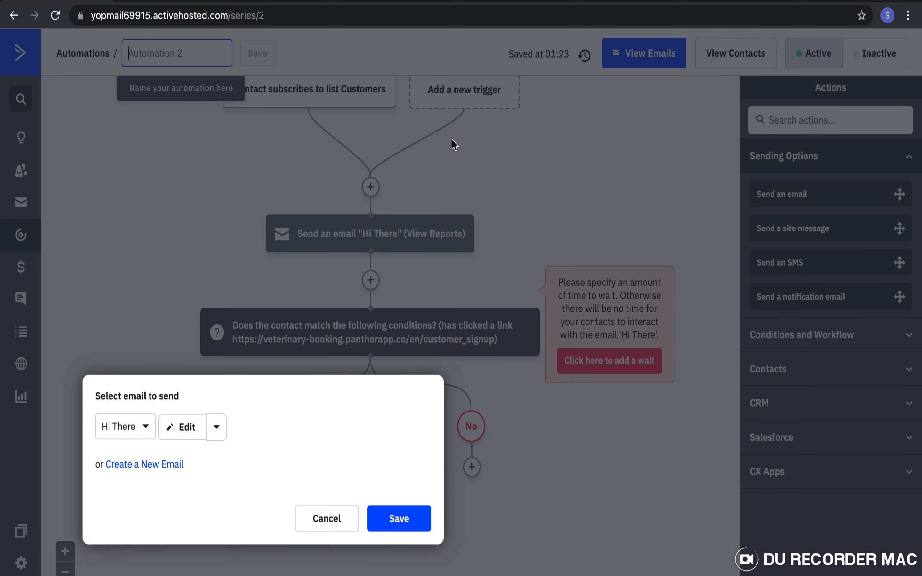
left_click(149, 434)
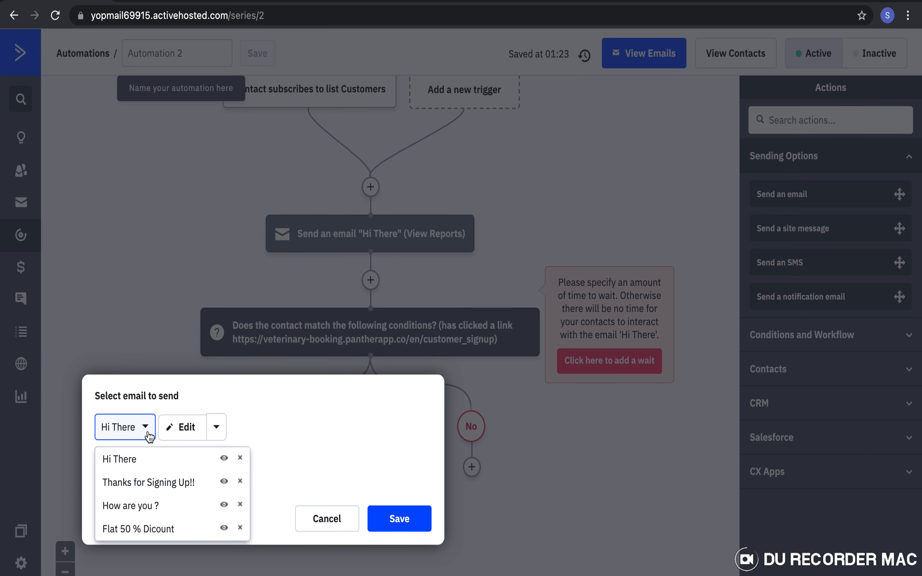
left_click(142, 483)
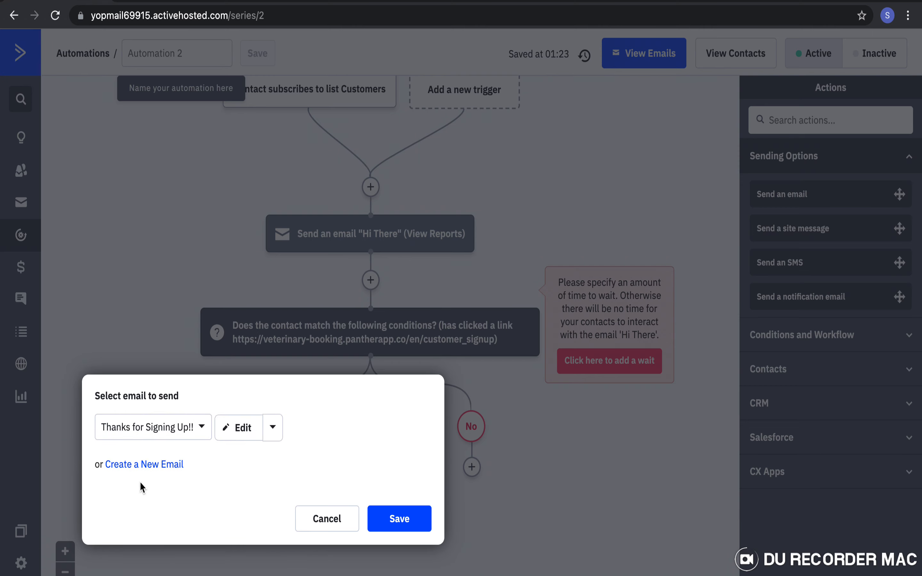
left_click(405, 518)
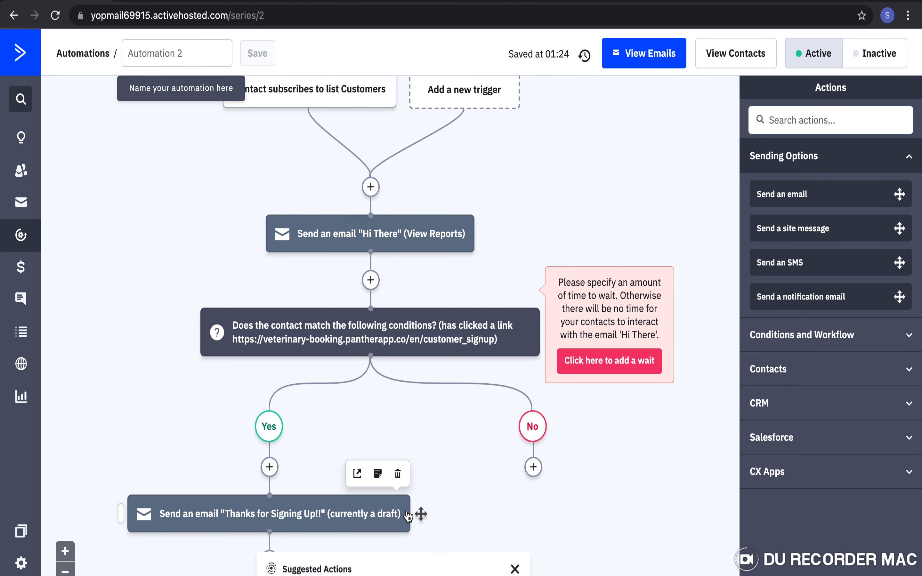
scroll(419, 472, "down", 3)
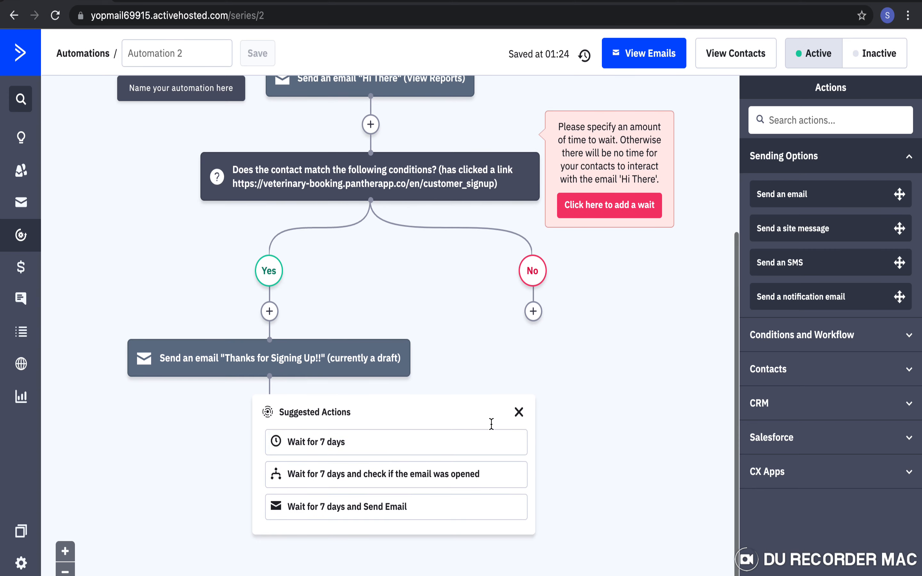
left_click(518, 412)
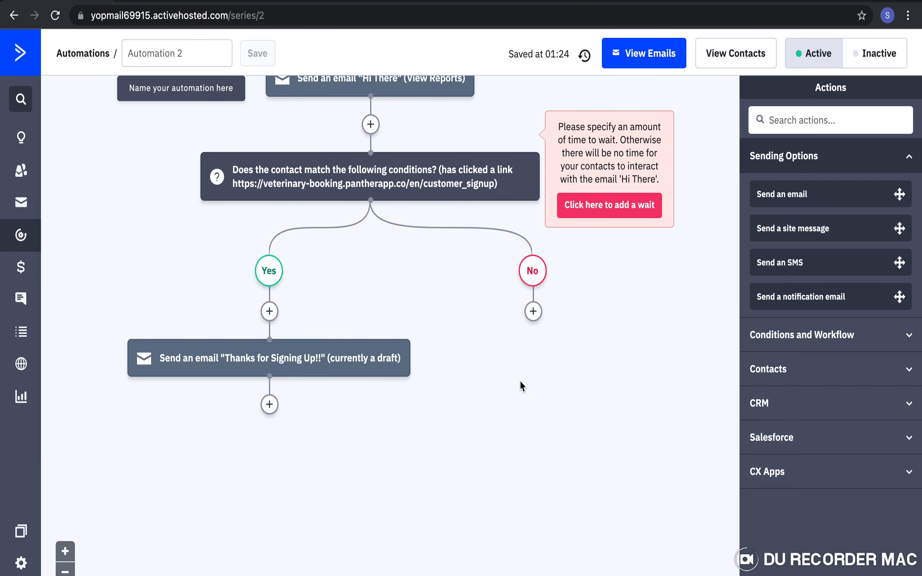
Add an action on the No branch that sends the "How are you ?" email.
left_click(533, 312)
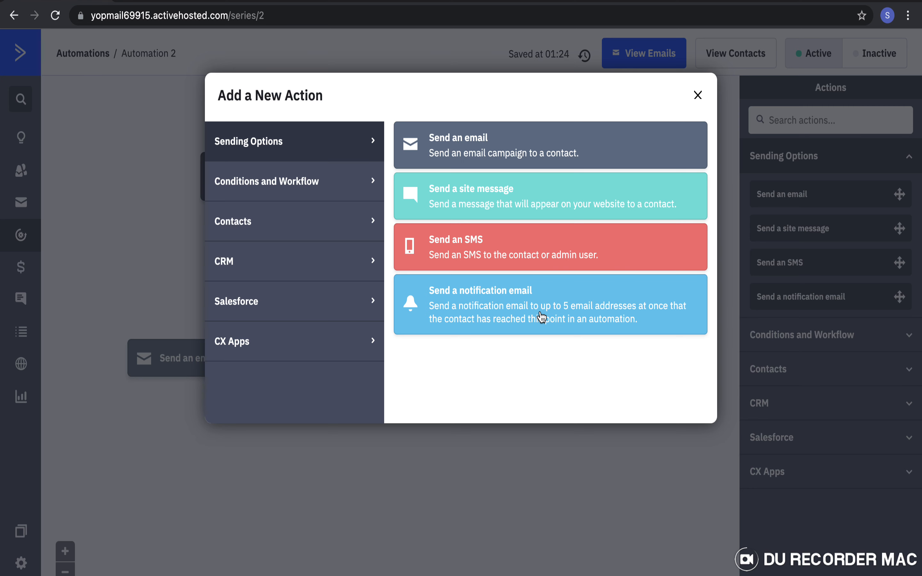
left_click(489, 145)
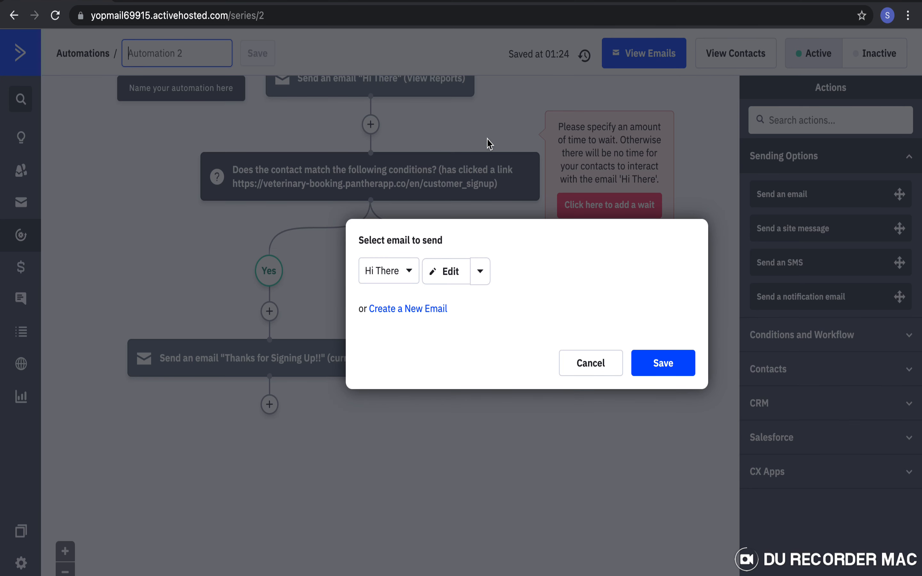
left_click(410, 276)
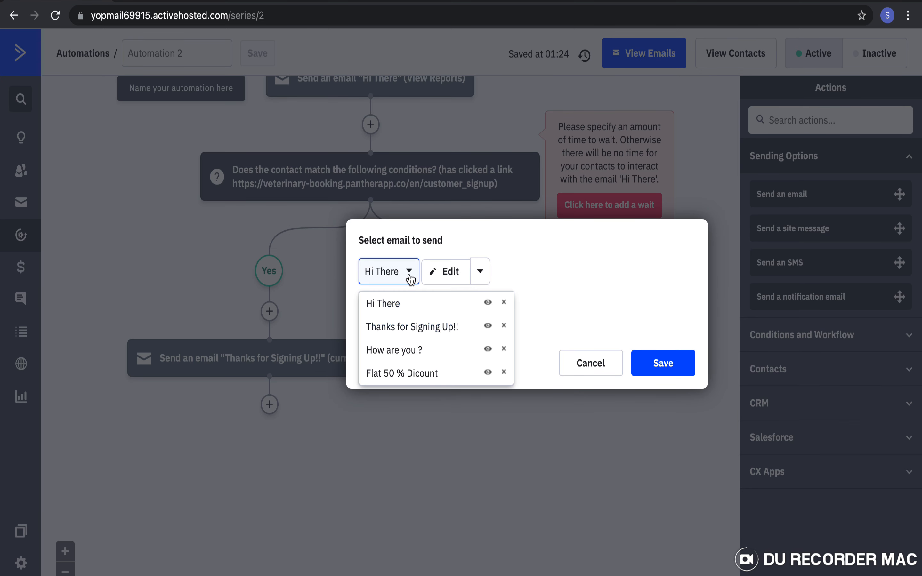
left_click(414, 353)
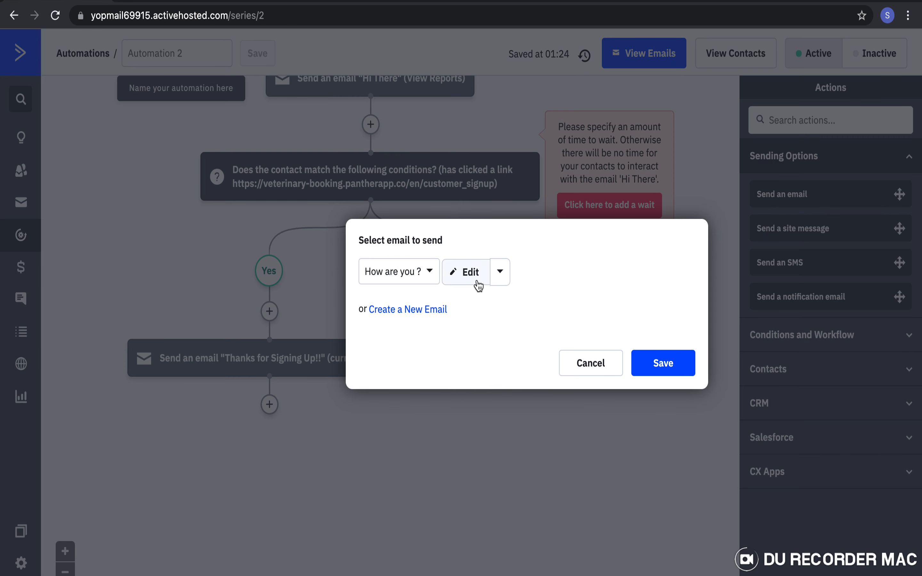
left_click(670, 364)
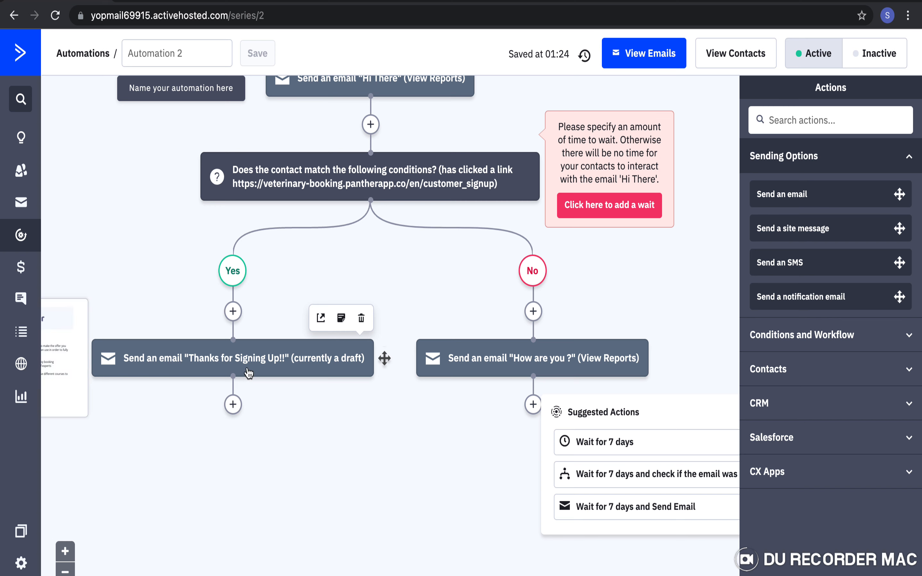
Add an action below the "Thanks for Signing Up!!" email that sends the "Flat 50 % Dicount" email and dismiss the suggested follow-up actions.
left_click(233, 403)
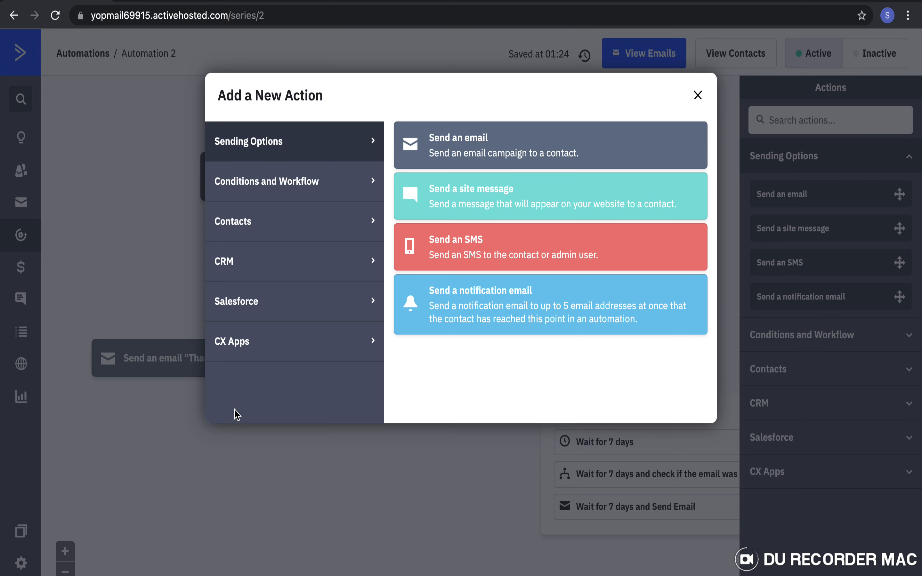
left_click(421, 159)
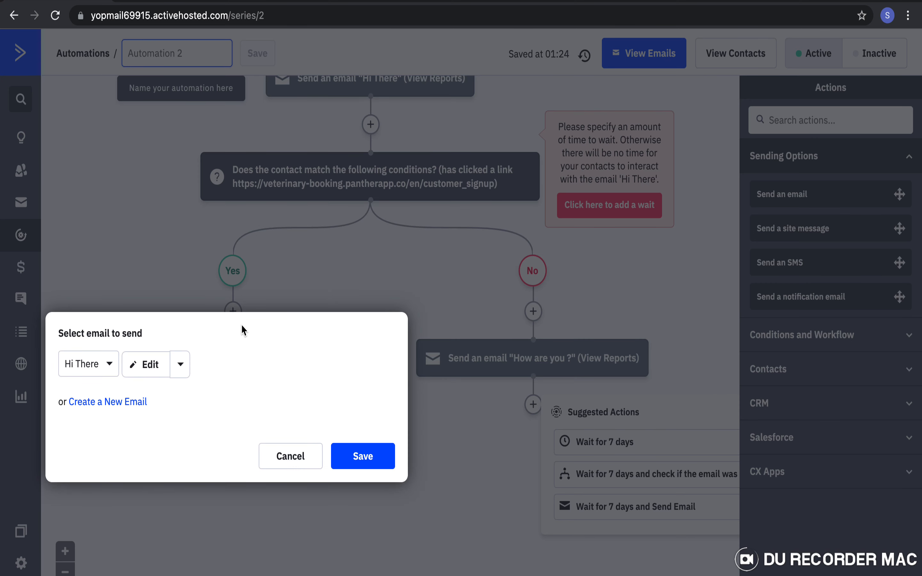
left_click(102, 372)
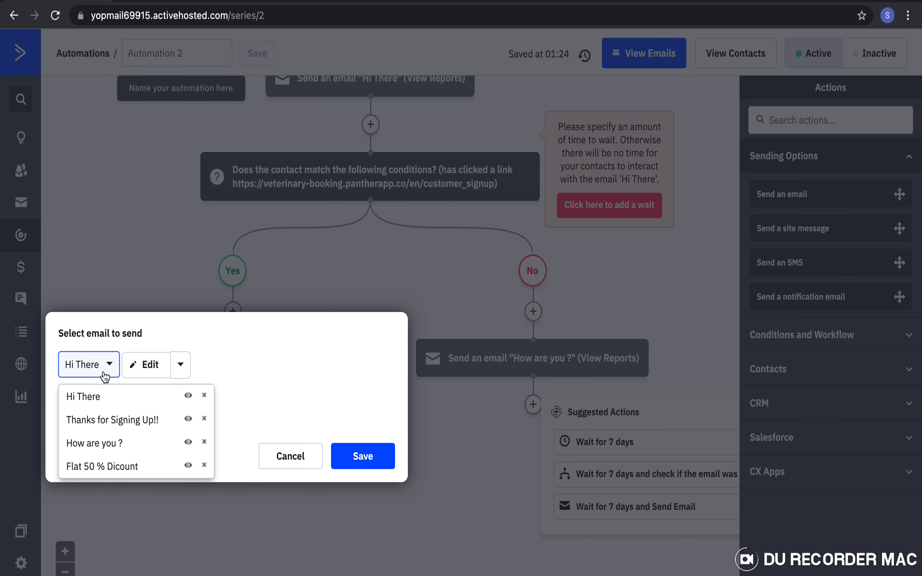
left_click(122, 473)
left_click(376, 462)
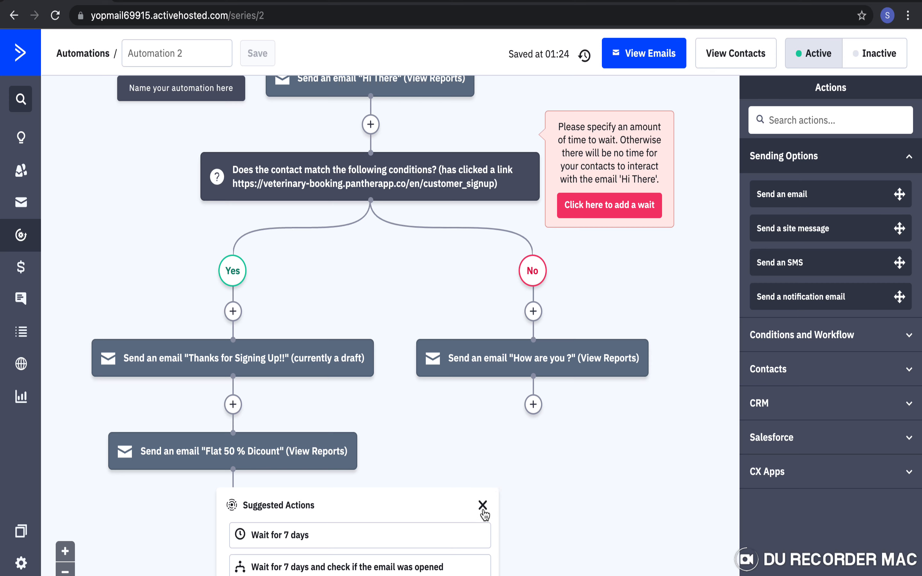
left_click(482, 506)
Add an "End this automation" action at the end of both the No and the Yes branch.
left_click(533, 404)
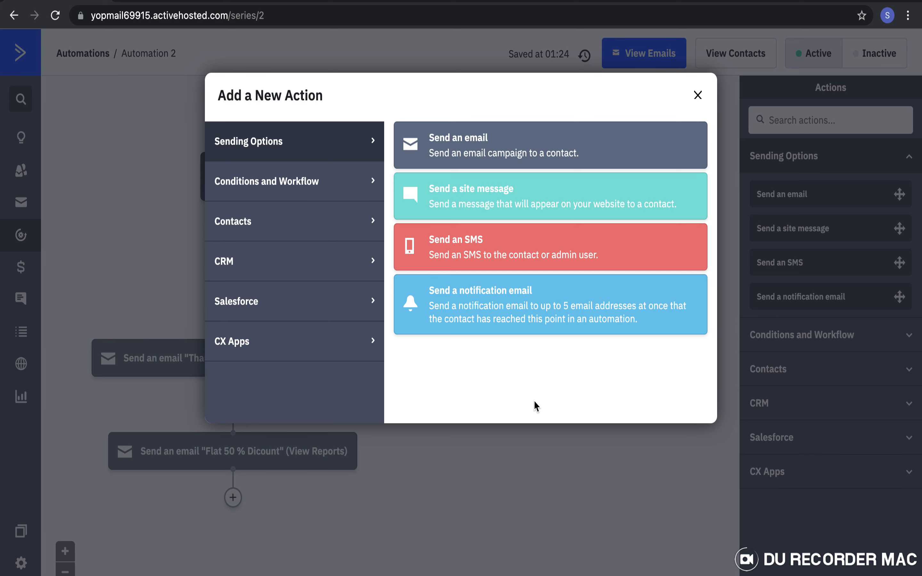
left_click(332, 189)
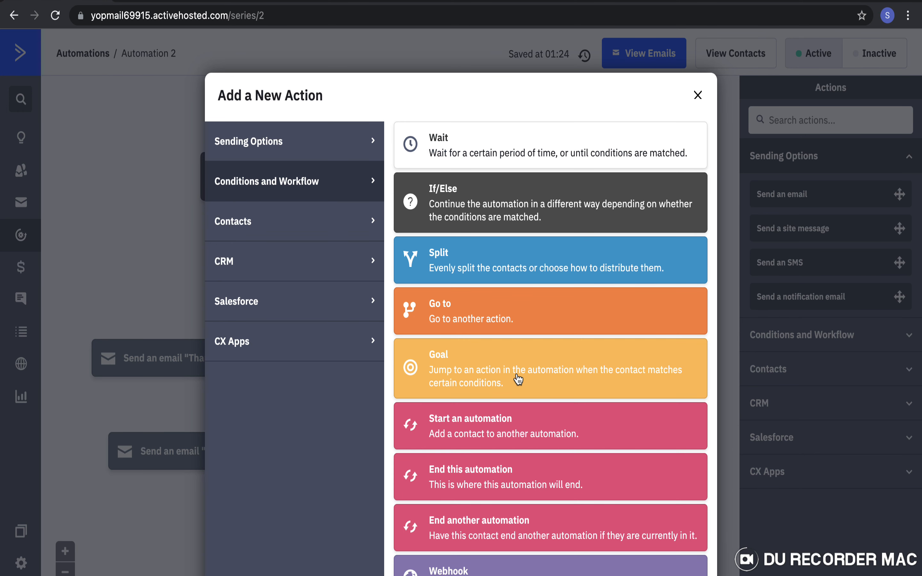
left_click(499, 468)
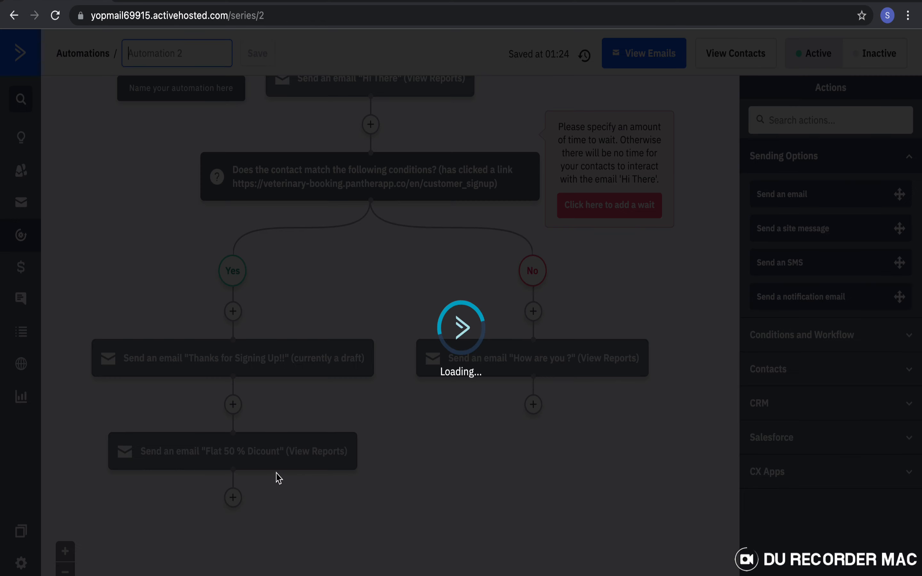
left_click(234, 499)
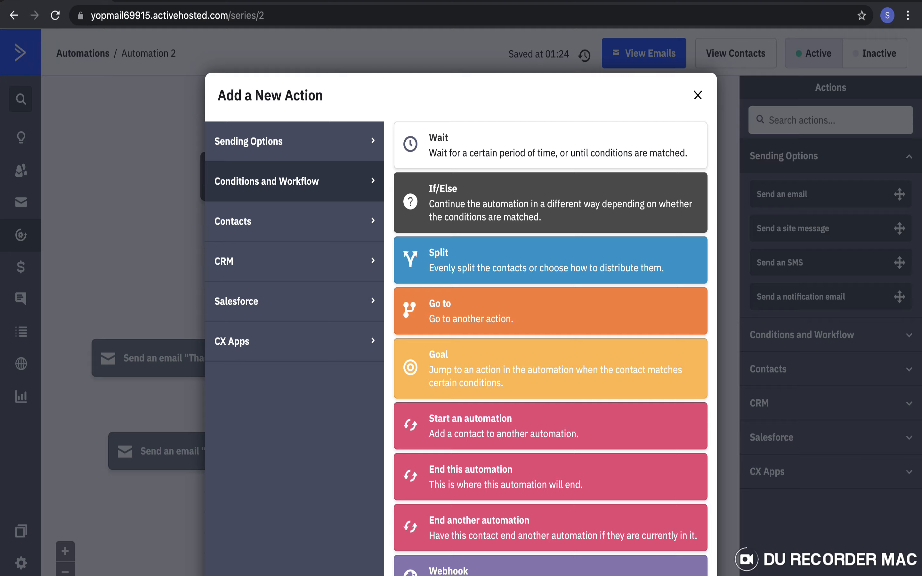
left_click(490, 480)
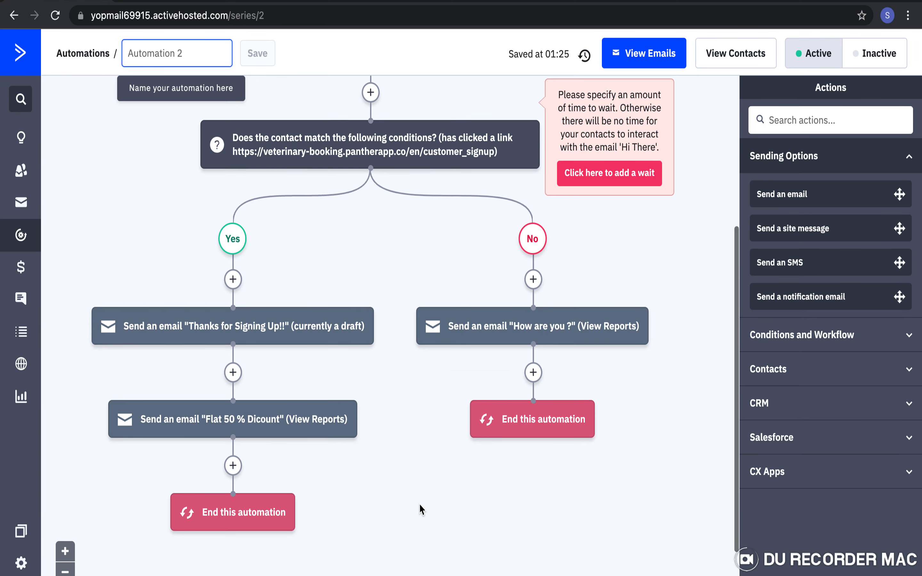
Check the email subscription form on the veterinary-booking site and return to the start of the automation.
scroll(419, 504, "up", 6)
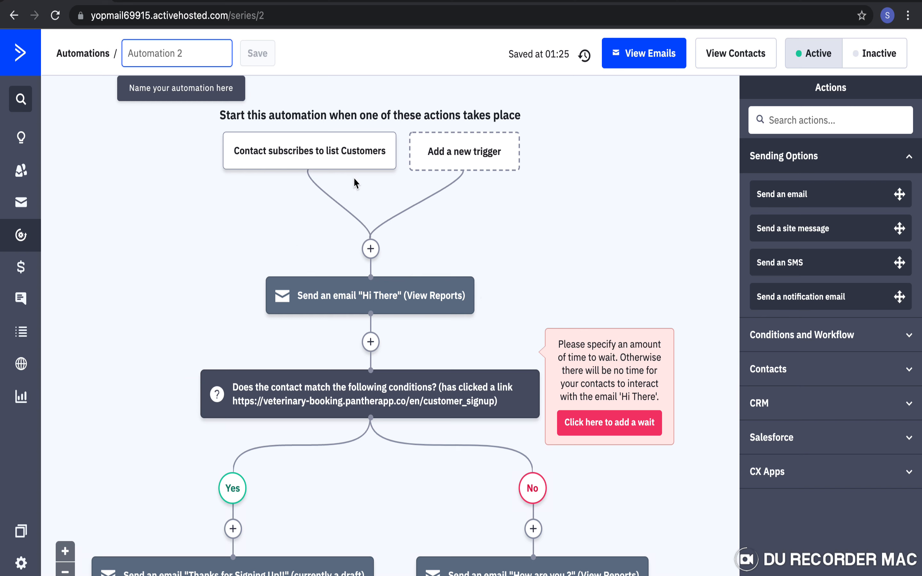
left_click(373, 2)
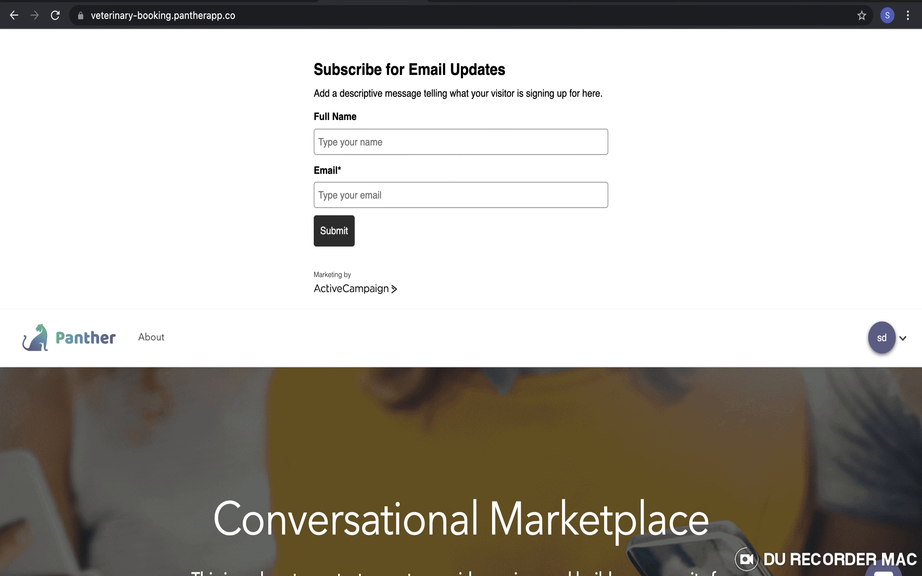
left_click(47, 30)
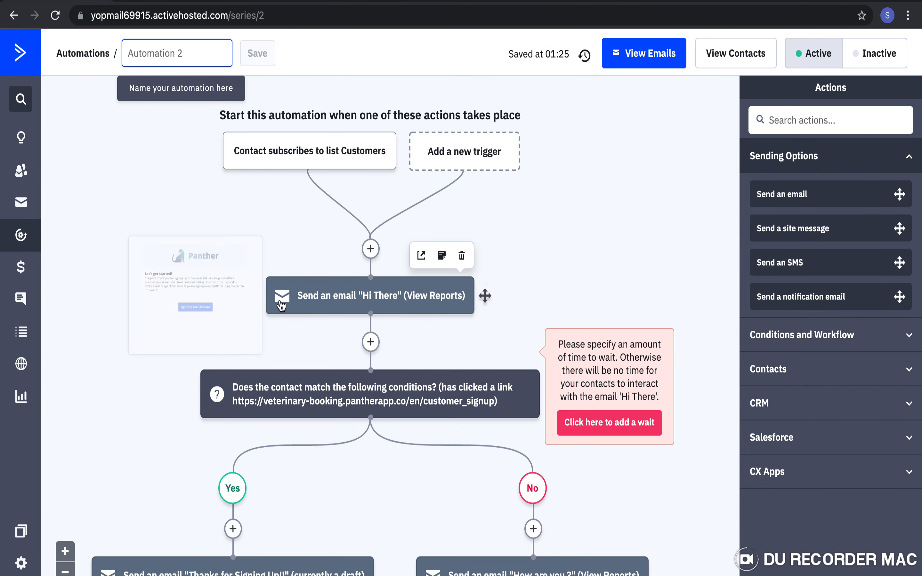
Review the automation flow from the "Hi There" email through the click condition to the emails on the Yes and No branches.
mouse_move(380, 306)
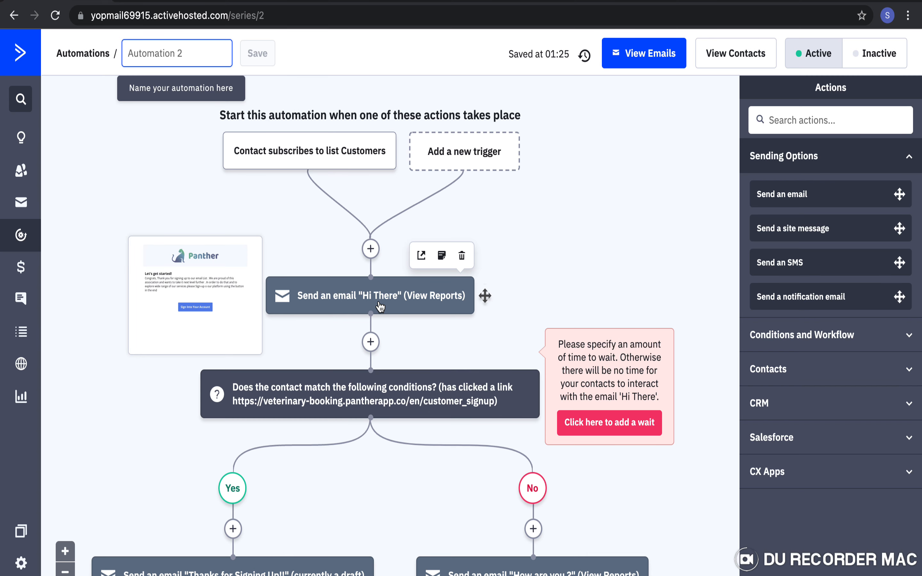
scroll(400, 290, "down", 2)
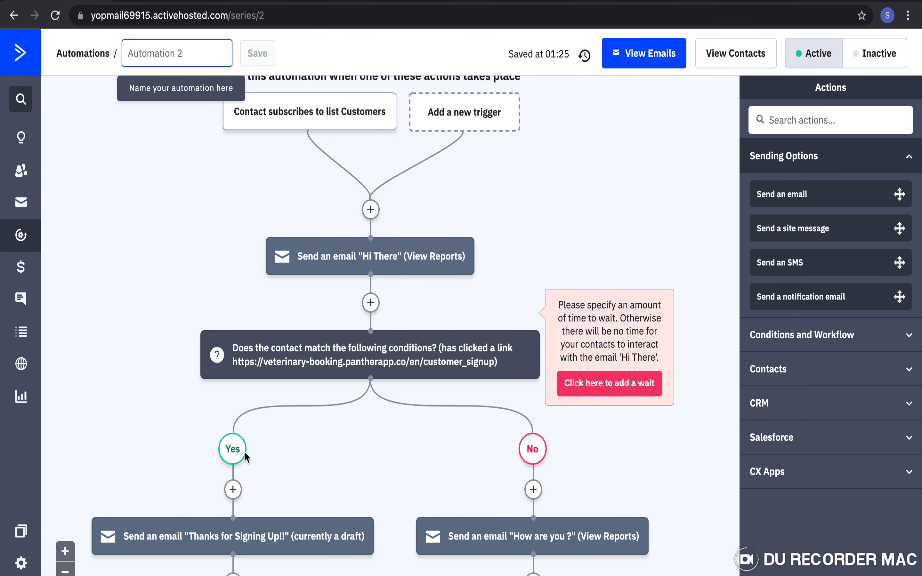
scroll(229, 496, "down", 2)
scroll(219, 520, "down", 2)
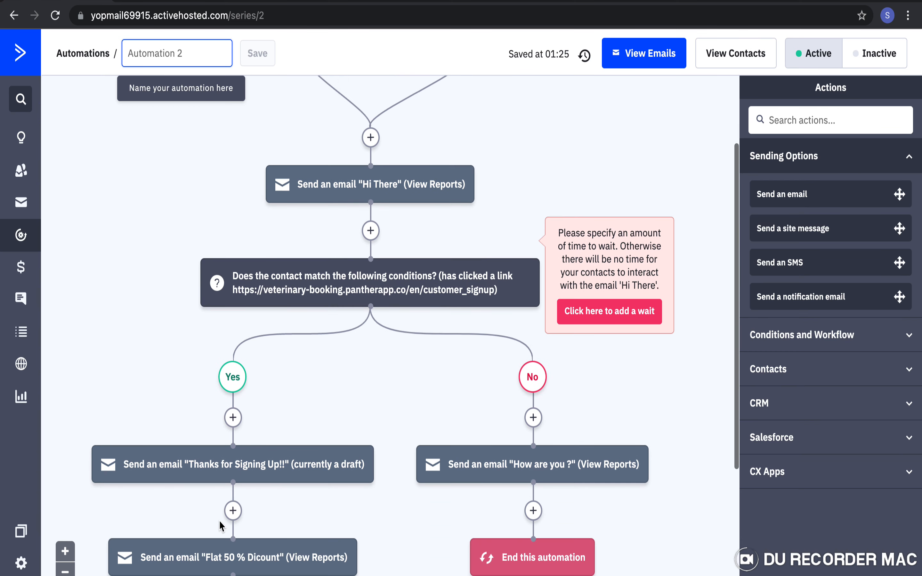
mouse_move(218, 482)
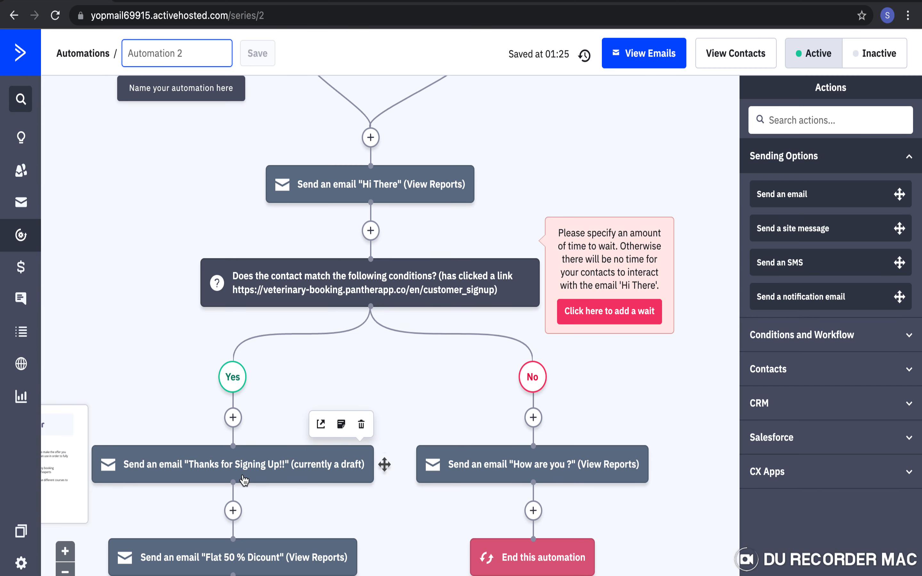
scroll(244, 481, "down", 1)
scroll(242, 474, "down", 1)
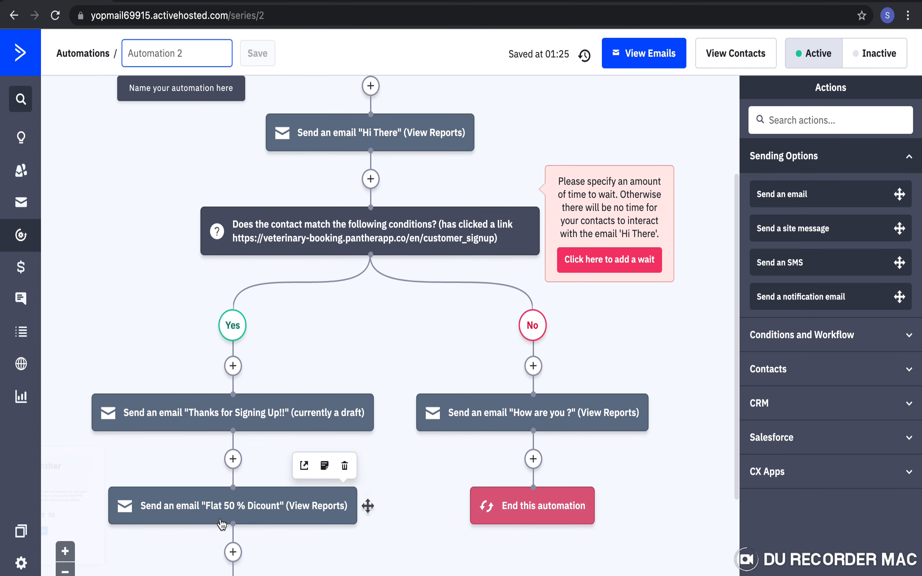
mouse_move(222, 522)
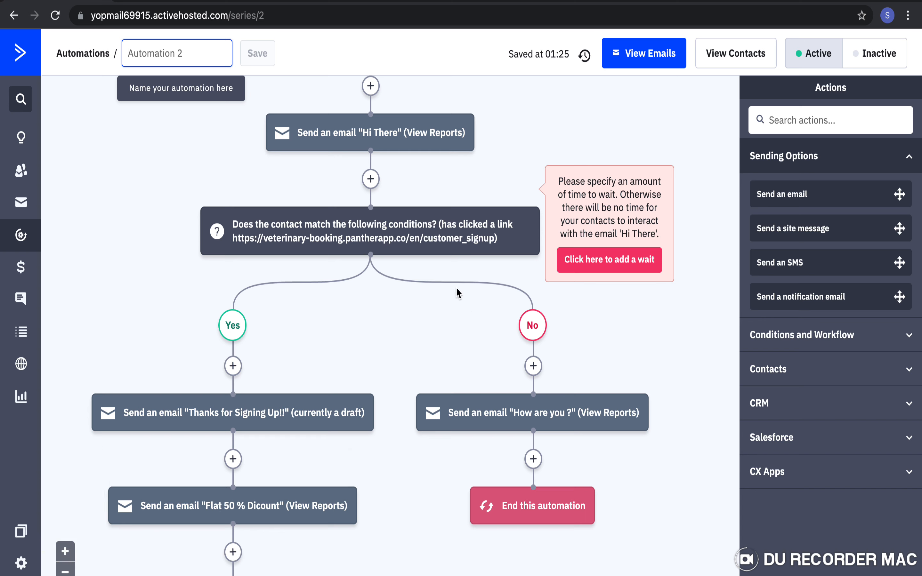
mouse_move(460, 252)
mouse_move(519, 414)
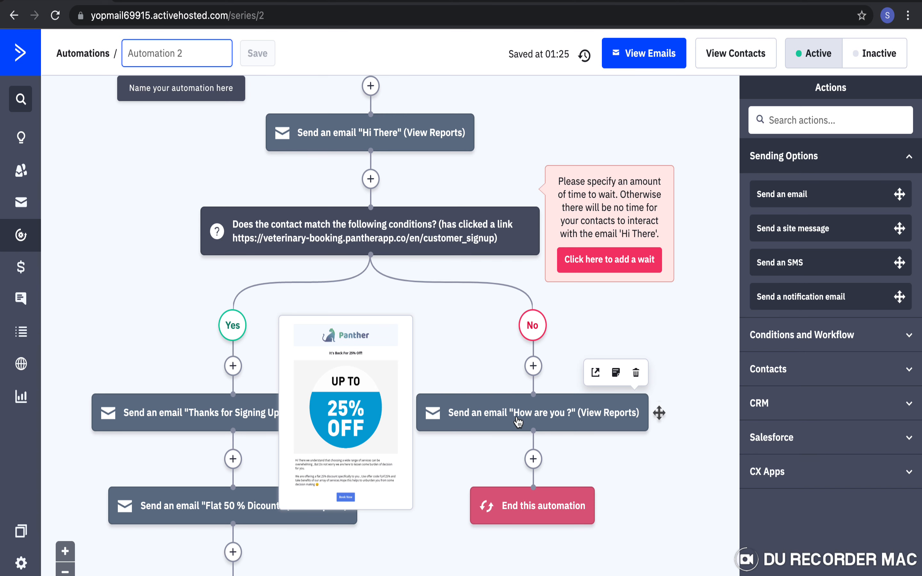
Set the automation's status to Active.
scroll(518, 418, "up", 5)
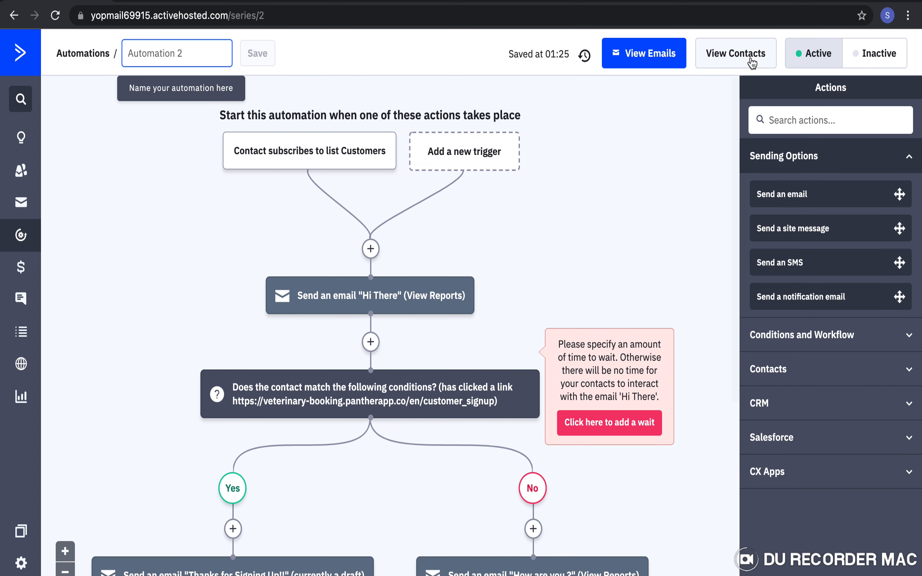
left_click(808, 62)
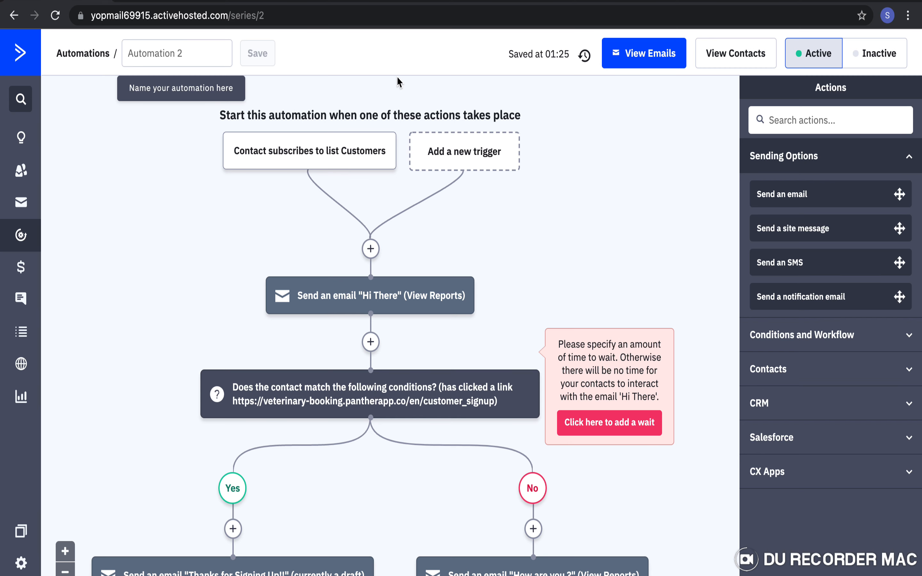
View the website's subscription form again and go back over the automation's condition and both branches.
left_click(372, 0)
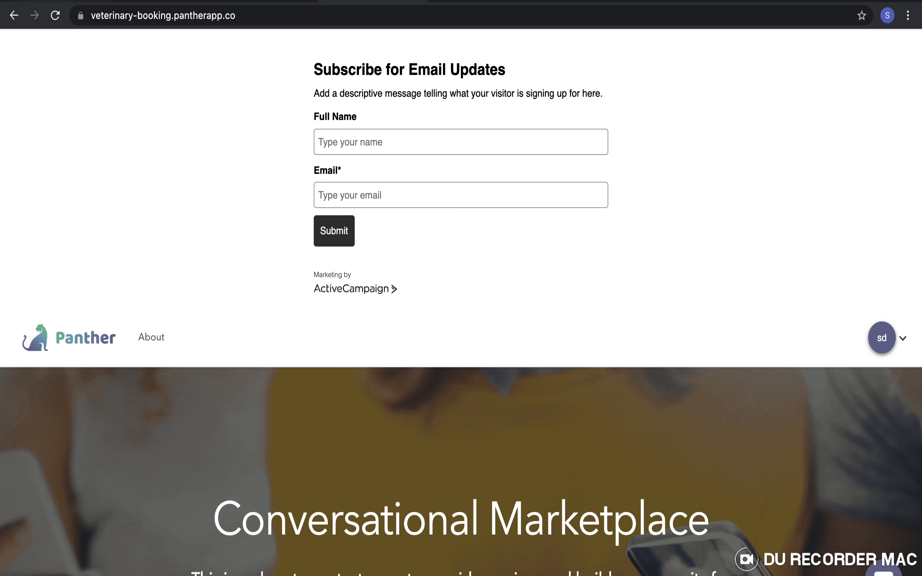
left_click(102, 2)
scroll(385, 324, "down", 3)
scroll(384, 360, "down", 1)
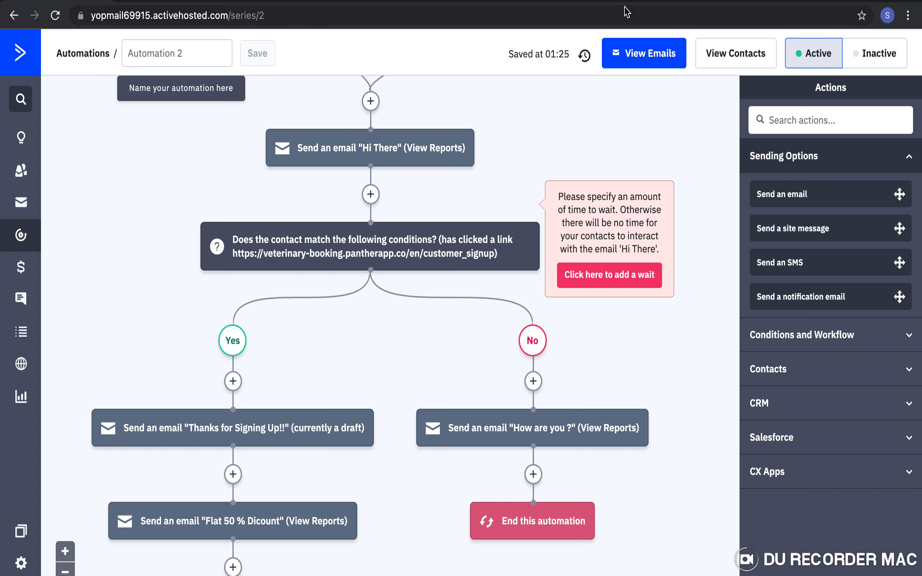
mouse_move(626, 4)
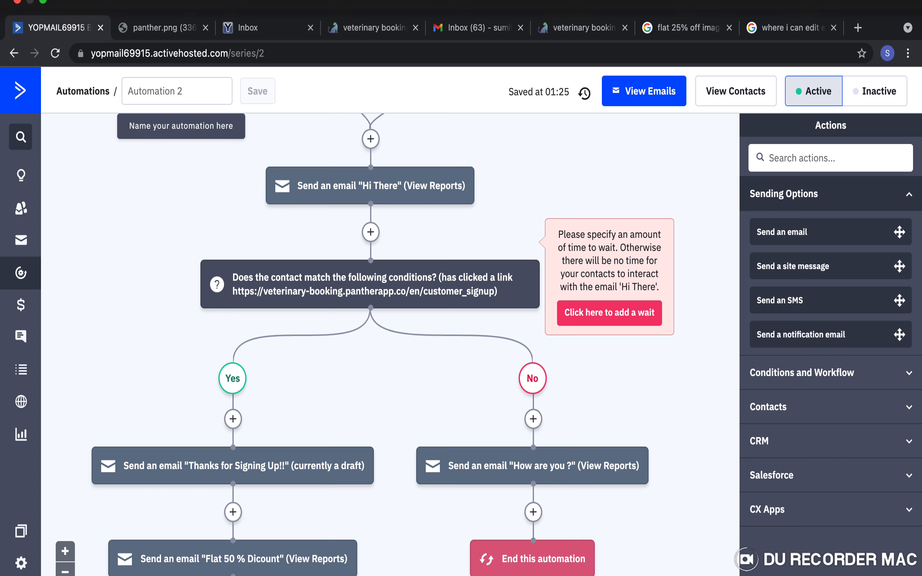